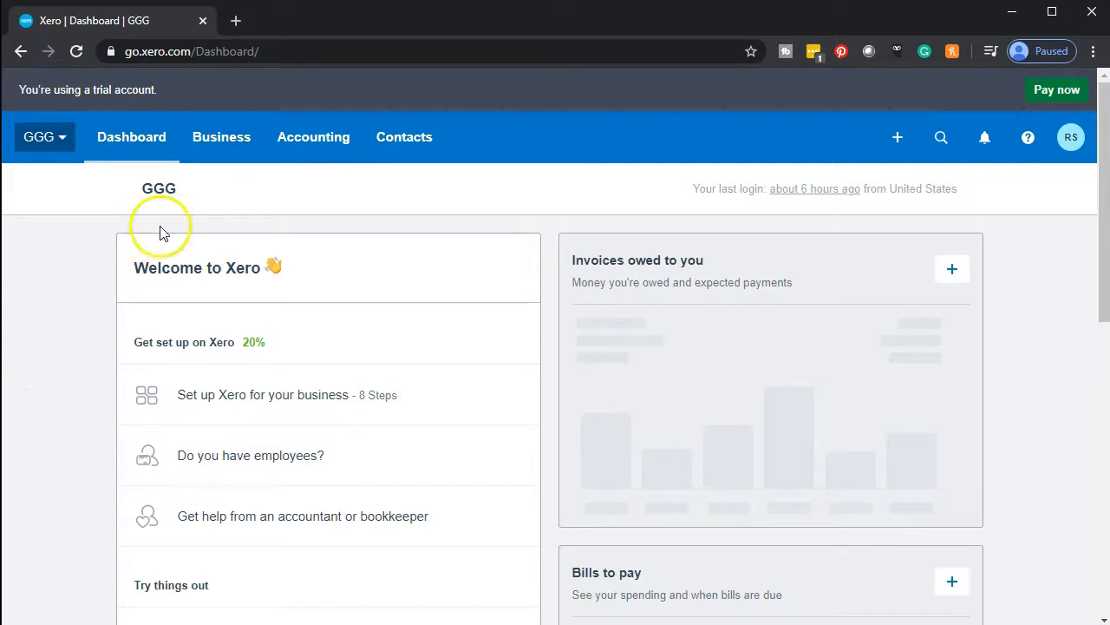
# Open the Balance Sheet report and duplicate its browser tab.
pyautogui.click(299, 152)
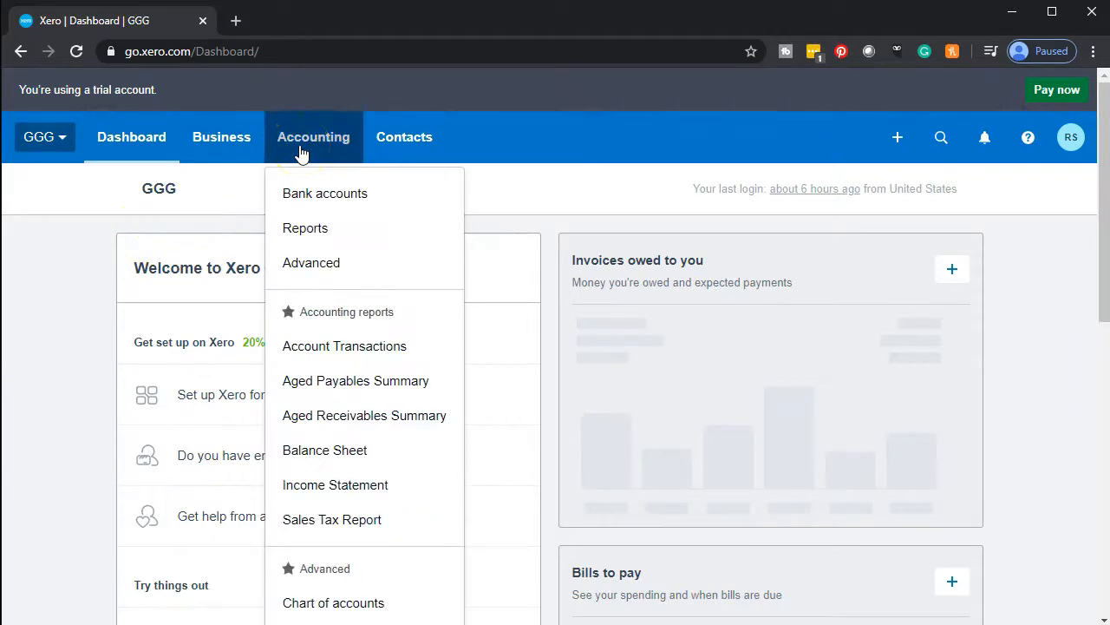
pyautogui.click(349, 455)
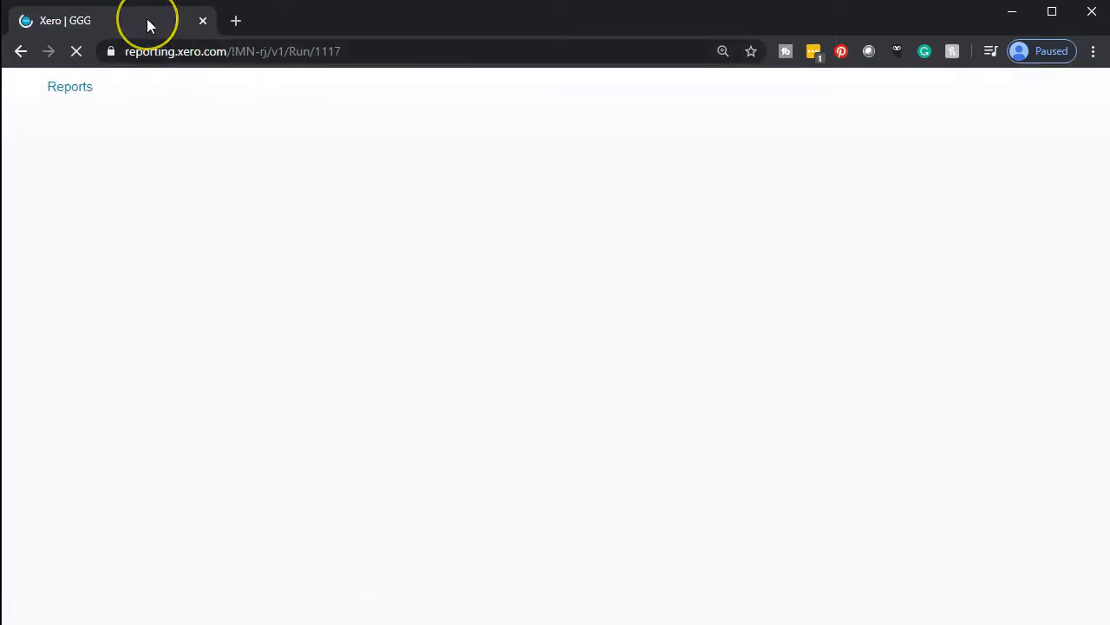
pyautogui.rightClick(148, 22)
pyautogui.click(179, 86)
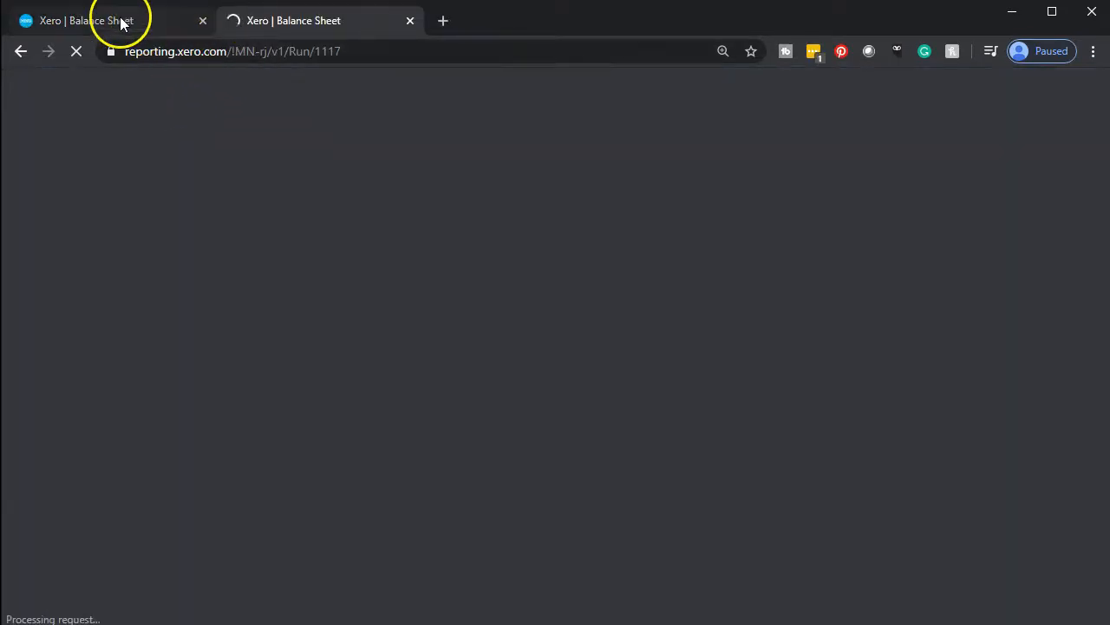
# In the original browser tab, open the Bank Reconciliation Summary from the accounting reports and duplicate that tab.
pyautogui.click(120, 19)
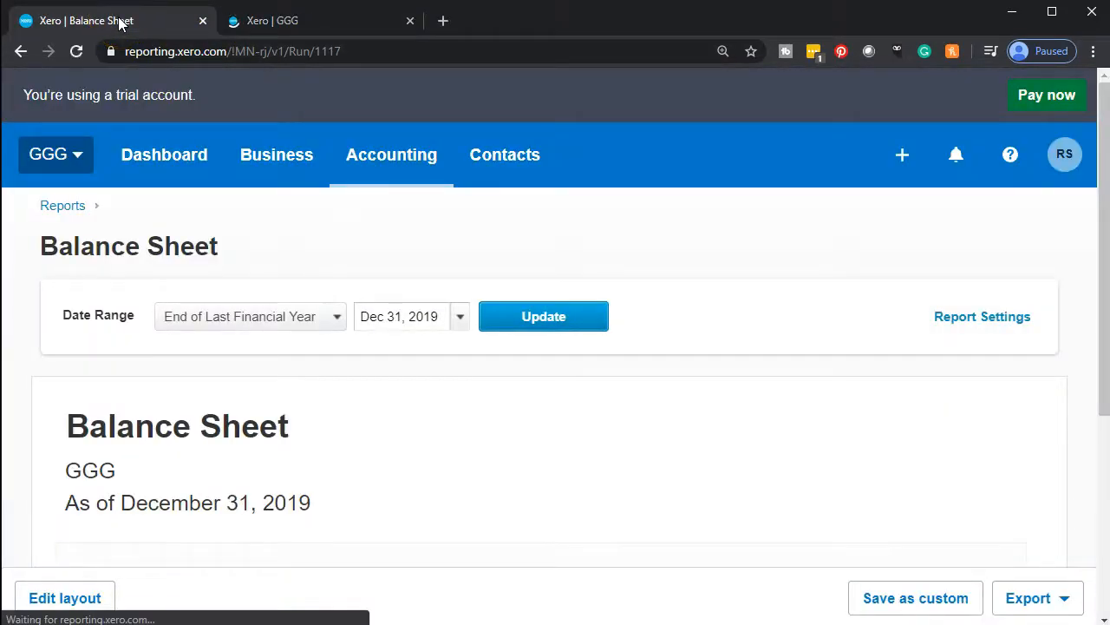
pyautogui.click(411, 175)
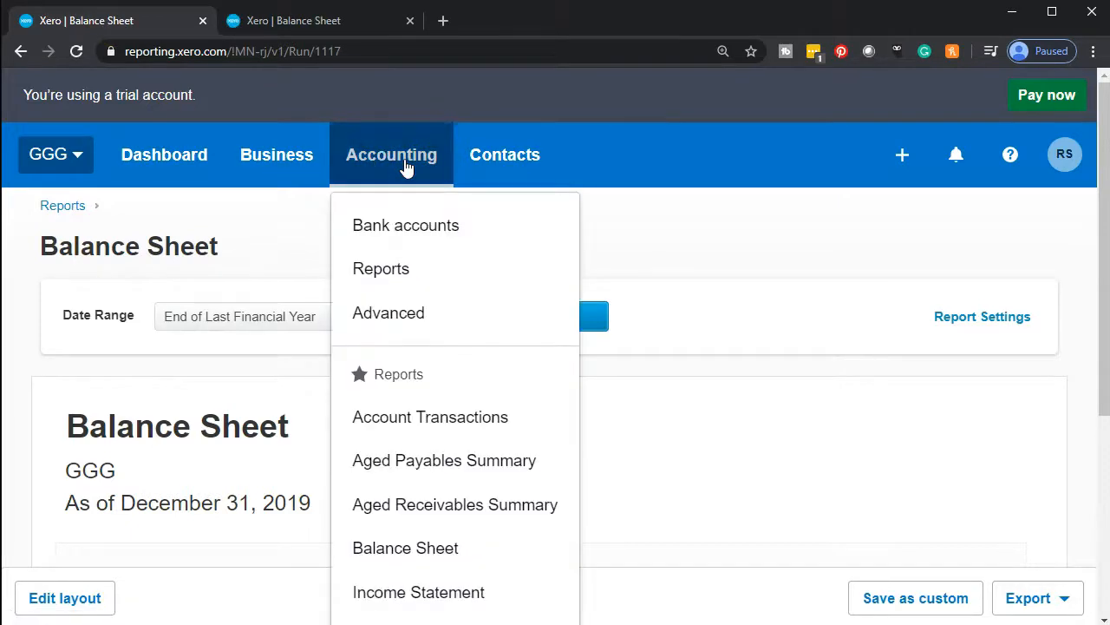
pyautogui.click(409, 268)
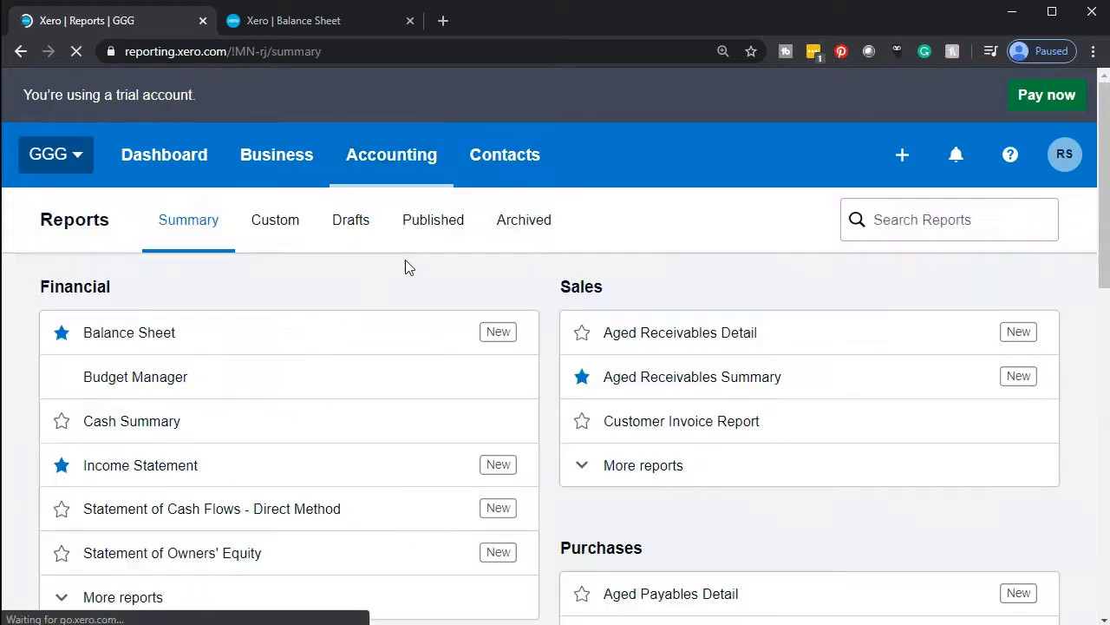
pyautogui.scroll(-5, 408, 268)
pyautogui.scroll(-3, 407, 267)
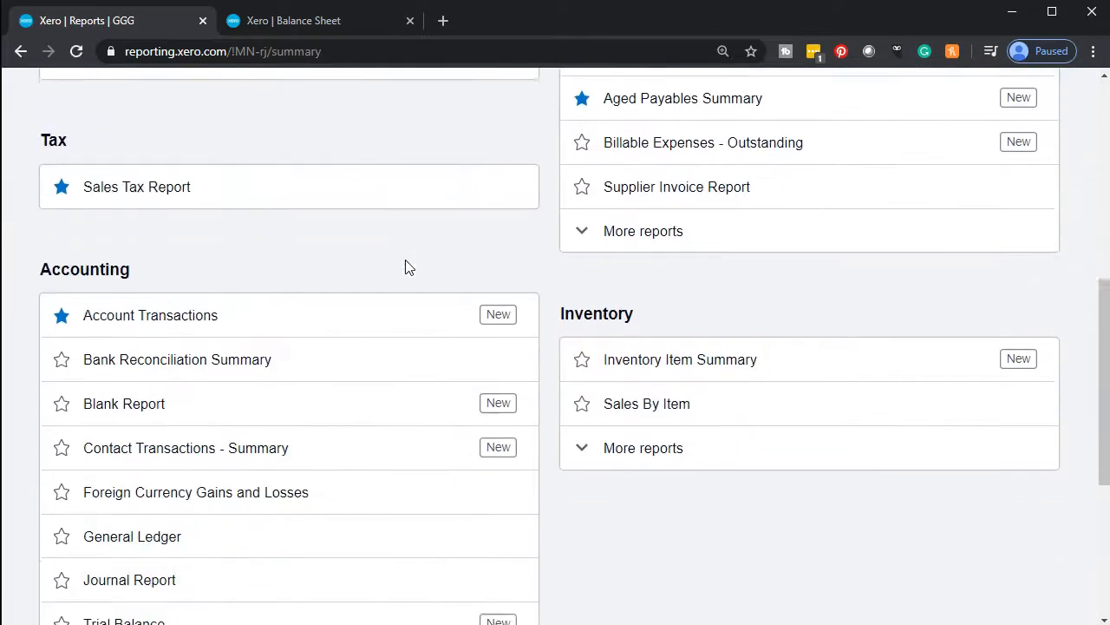
pyautogui.click(135, 300)
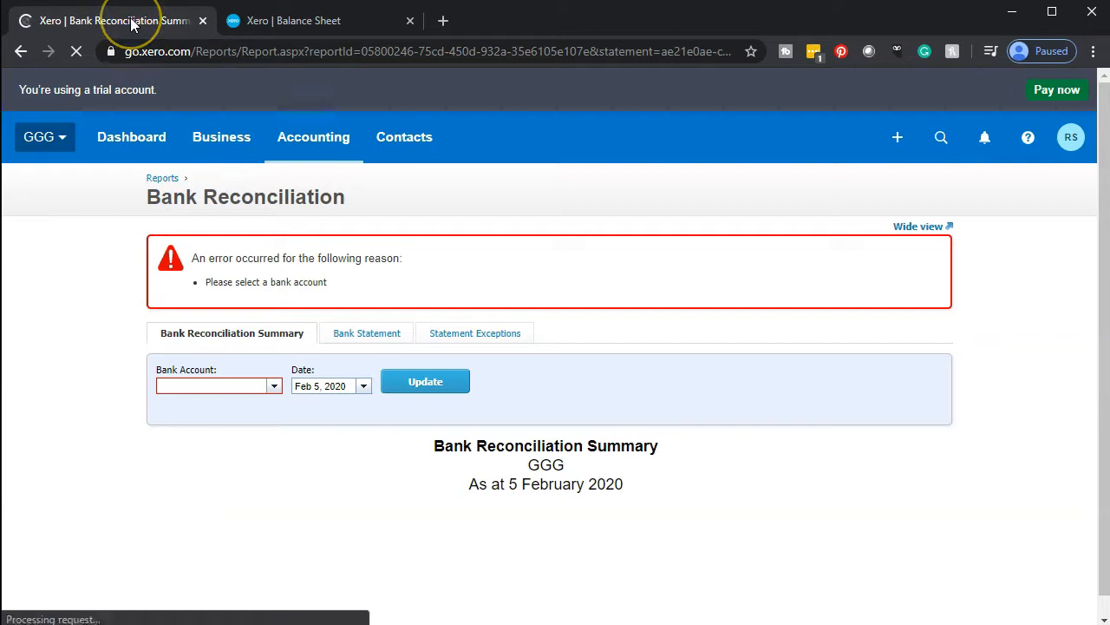
pyautogui.rightClick(132, 24)
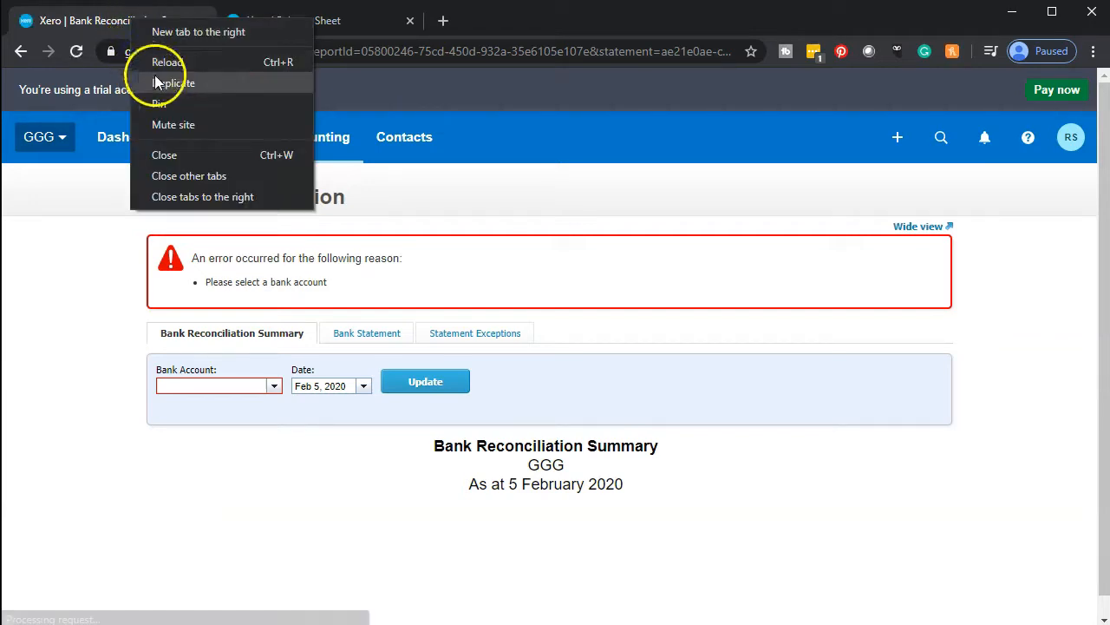
pyautogui.click(197, 82)
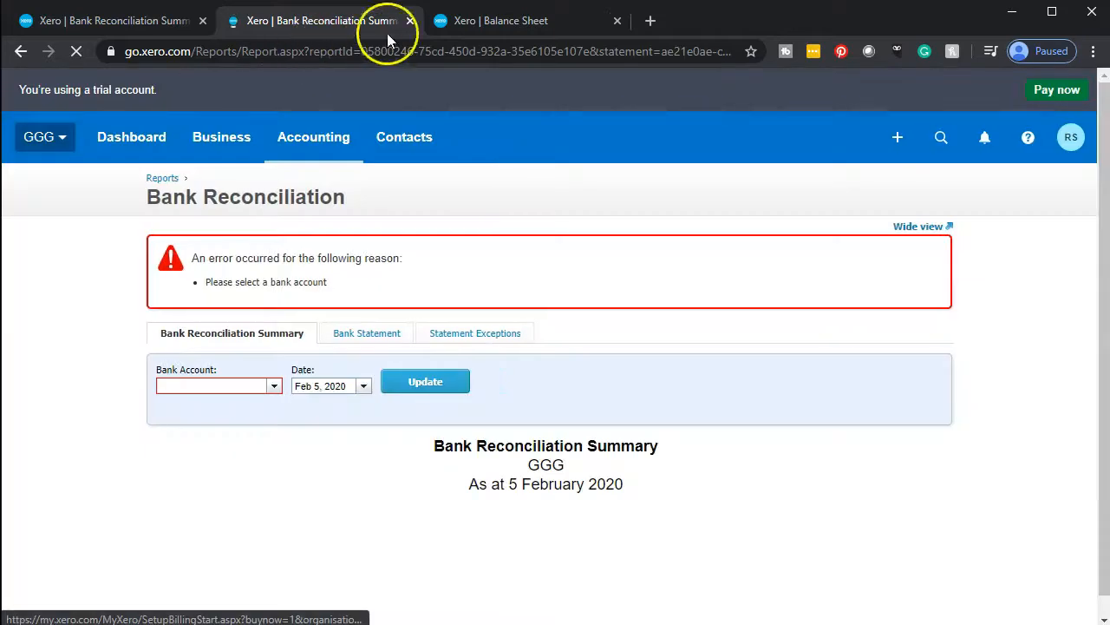
# Set the Balance Sheet date to Mar 31, 2020 and update the report.
pyautogui.click(512, 25)
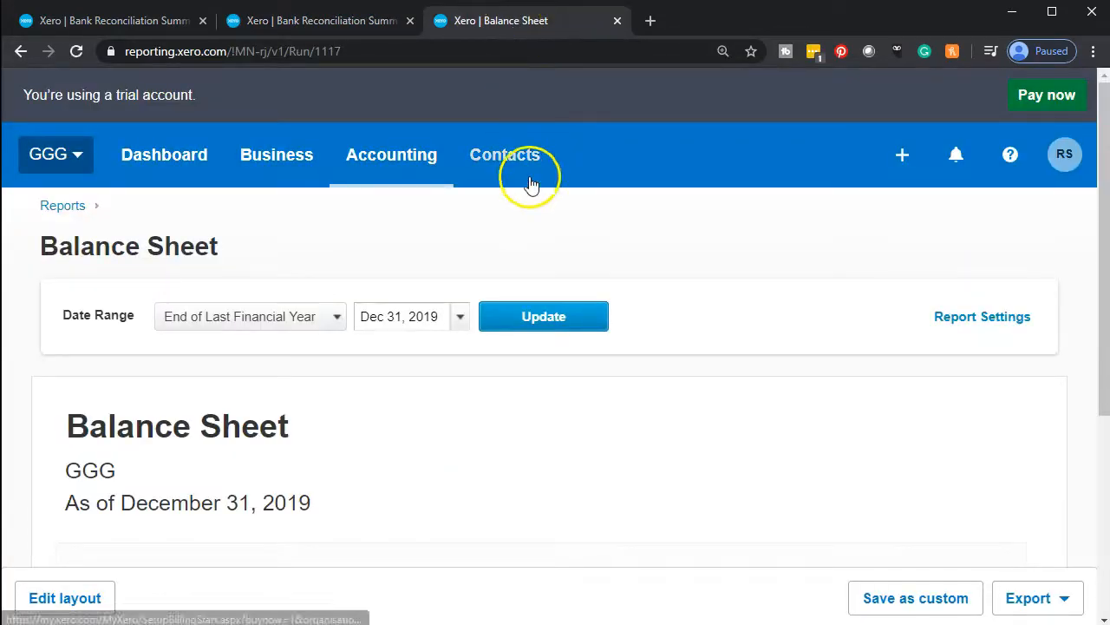
pyautogui.scroll(-2, 538, 187)
pyautogui.click(462, 144)
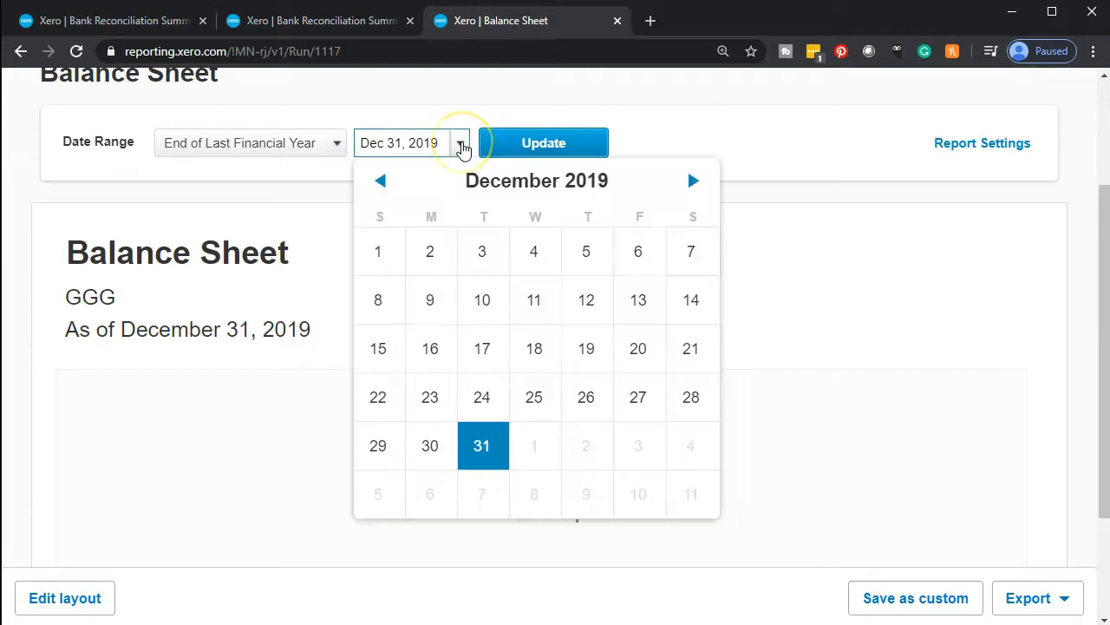
pyautogui.click(692, 180)
pyautogui.click(692, 180)
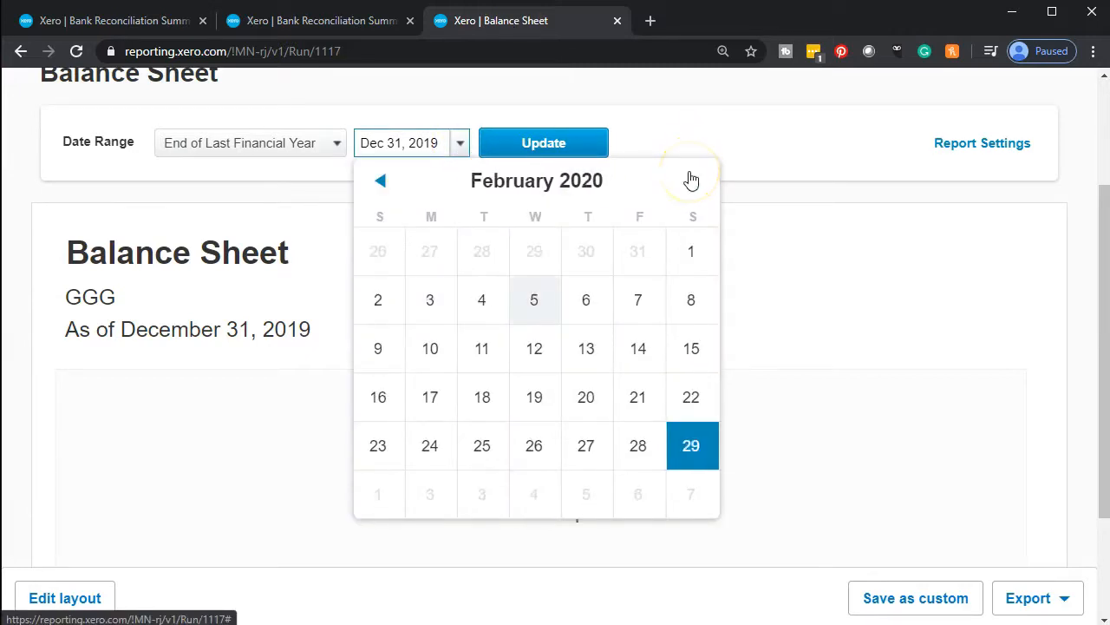
pyautogui.click(691, 180)
pyautogui.click(484, 449)
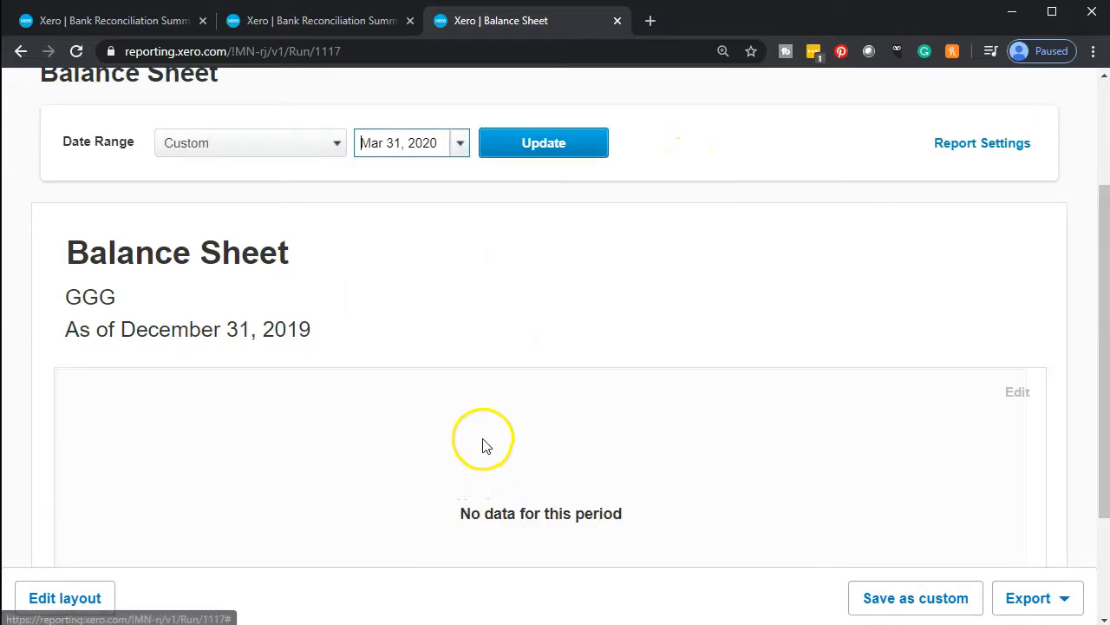
pyautogui.click(530, 147)
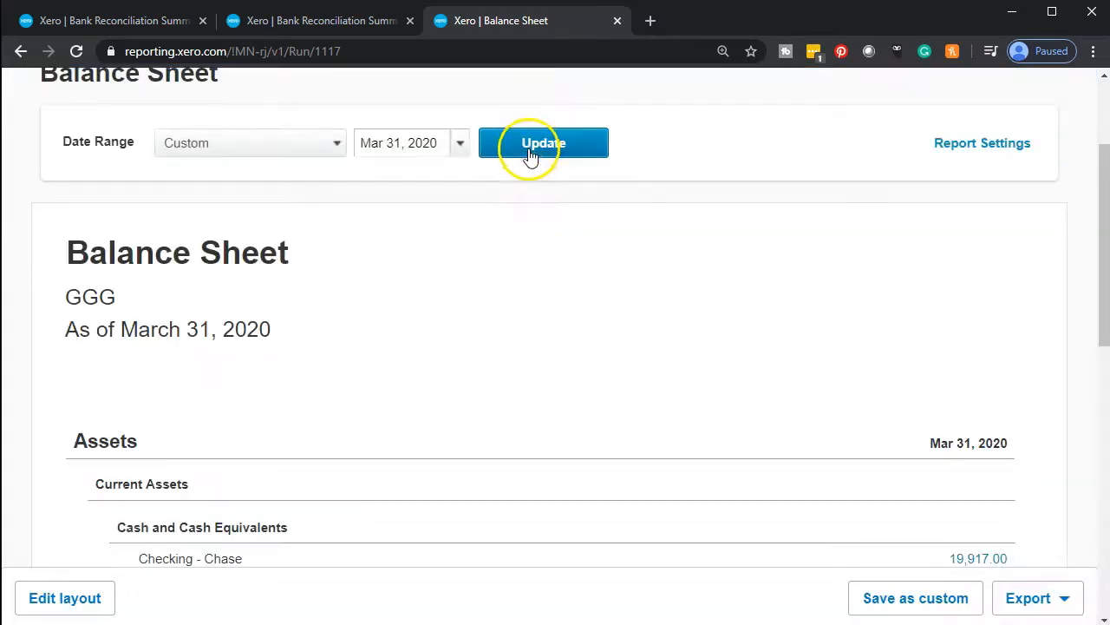
# Run the duplicated Bank Reconciliation Summary for the Checking - Chase account as of Mar 31, 2020.
pyautogui.click(362, 20)
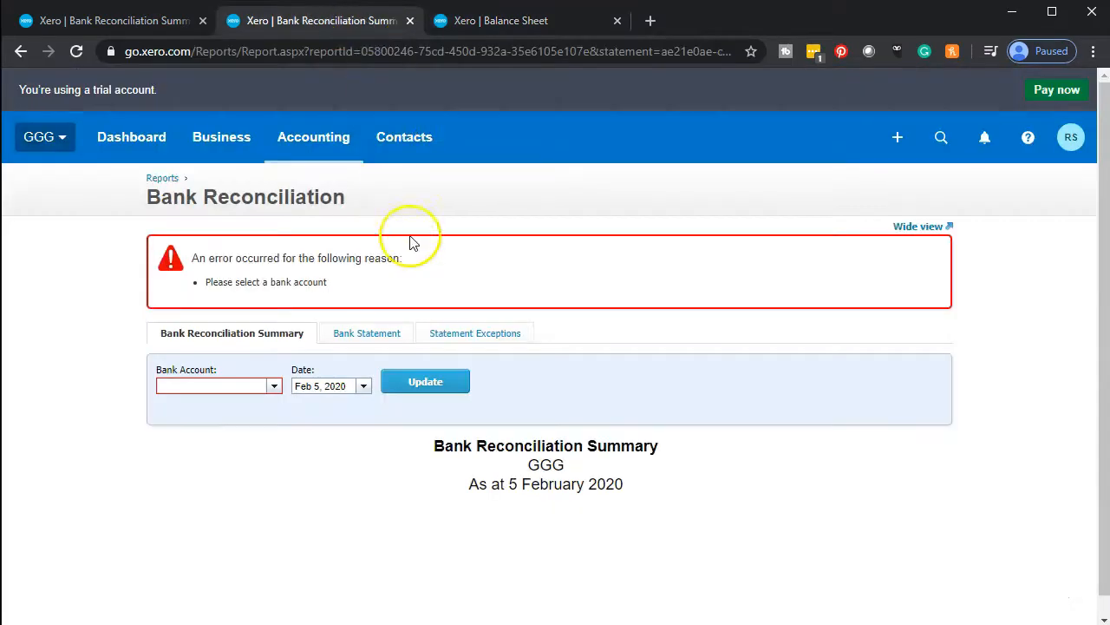
pyautogui.scroll(-1, 413, 243)
pyautogui.click(273, 365)
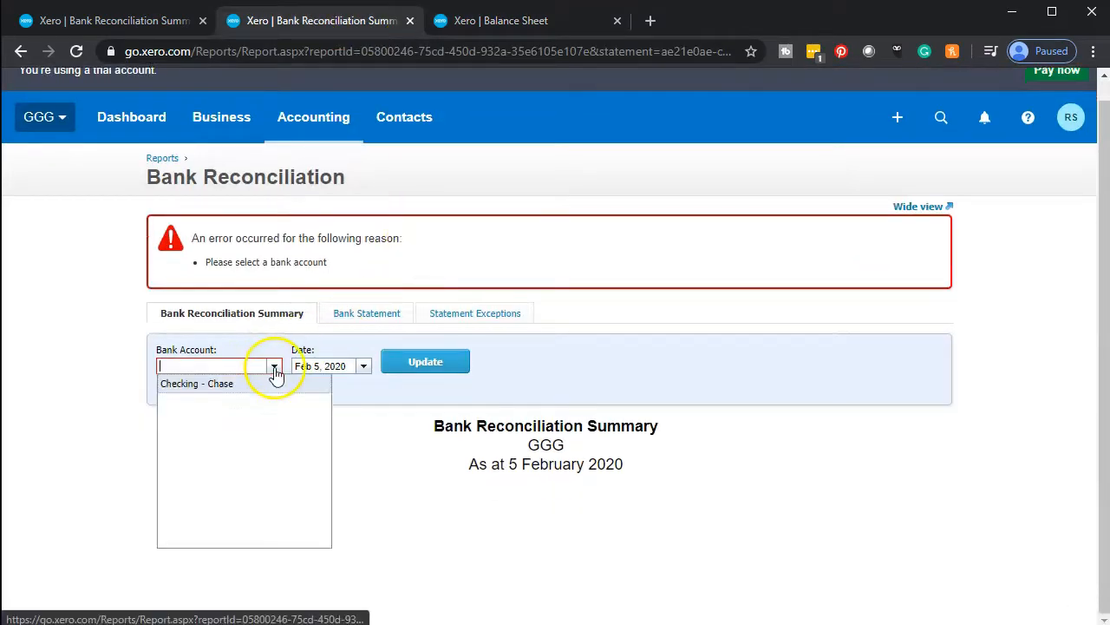
pyautogui.click(257, 386)
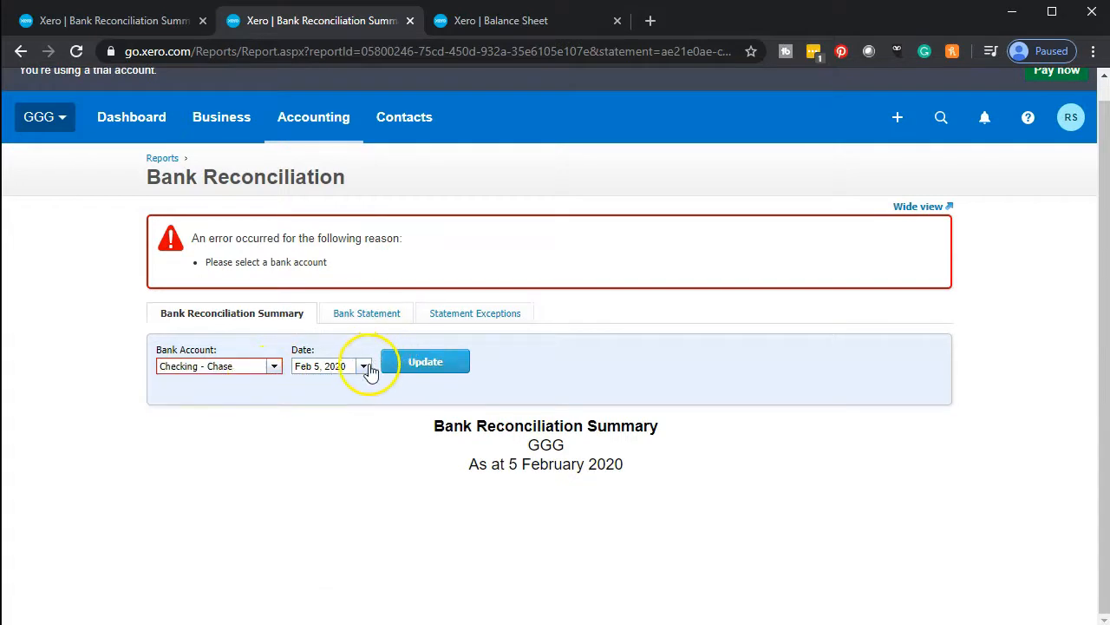
pyautogui.click(364, 365)
pyautogui.click(448, 389)
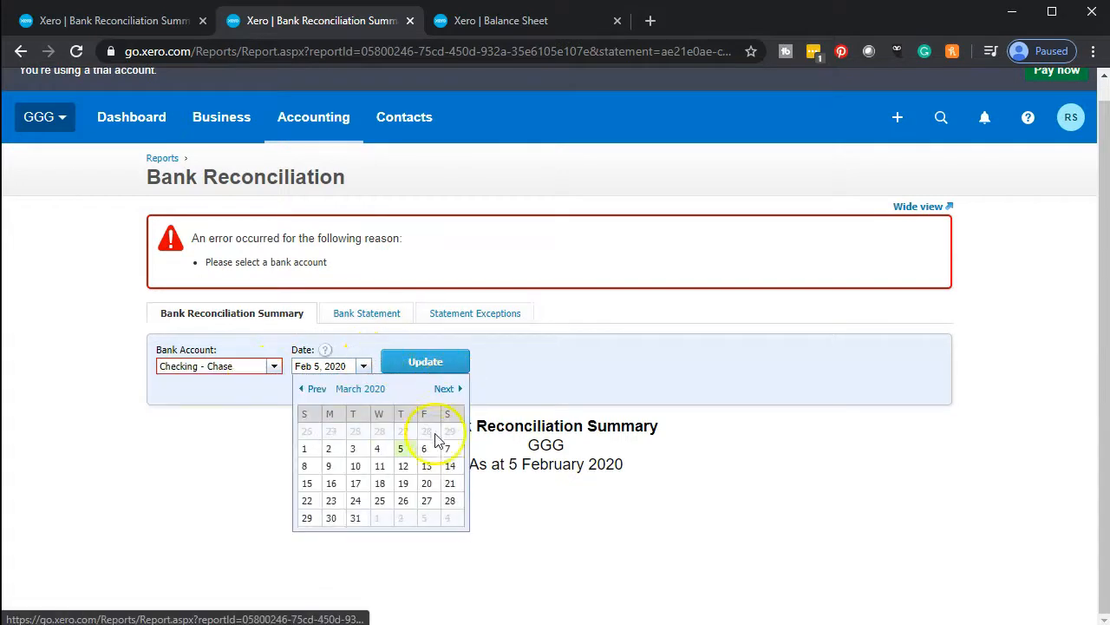
pyautogui.click(355, 517)
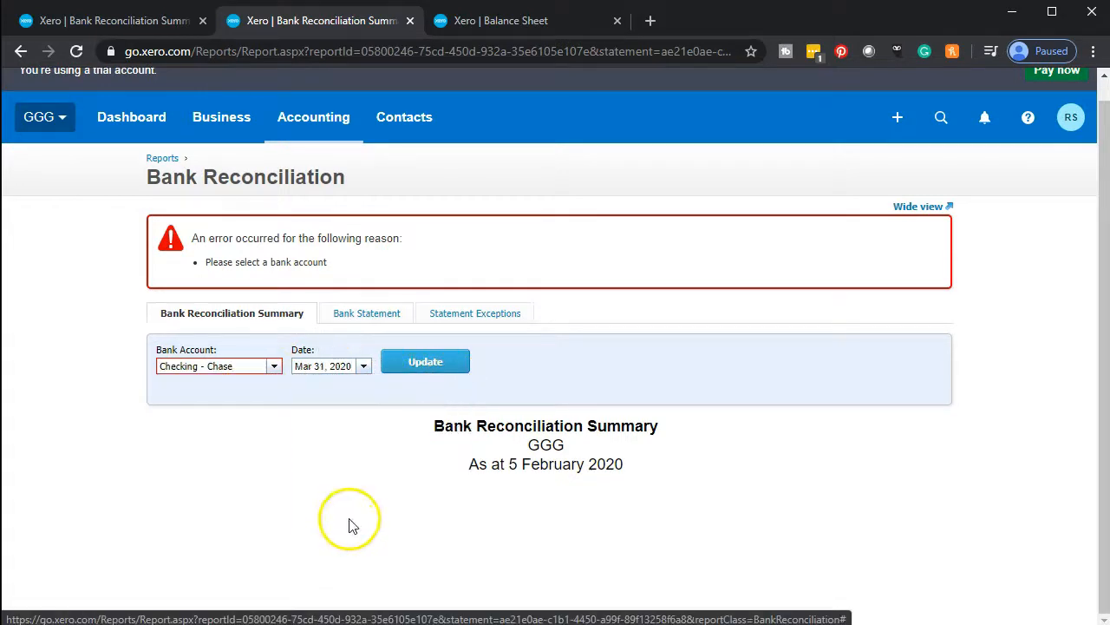
pyautogui.click(415, 367)
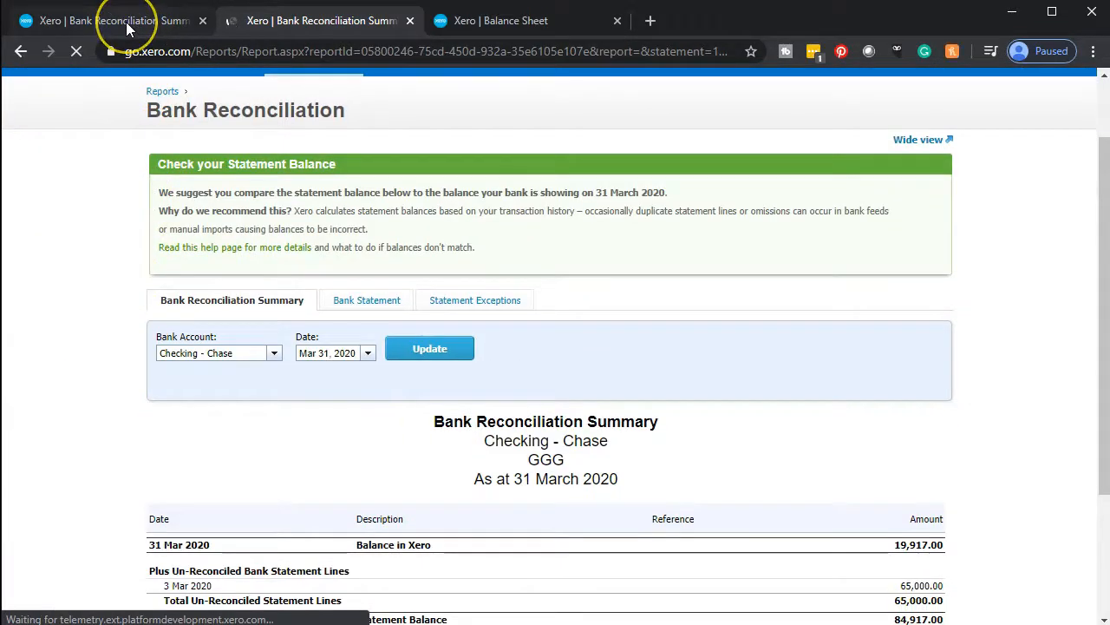
# In the first browser tab, open the Checking - Chase reconciliation from the bank accounts and enlarge the page around its statement line.
pyautogui.click(126, 22)
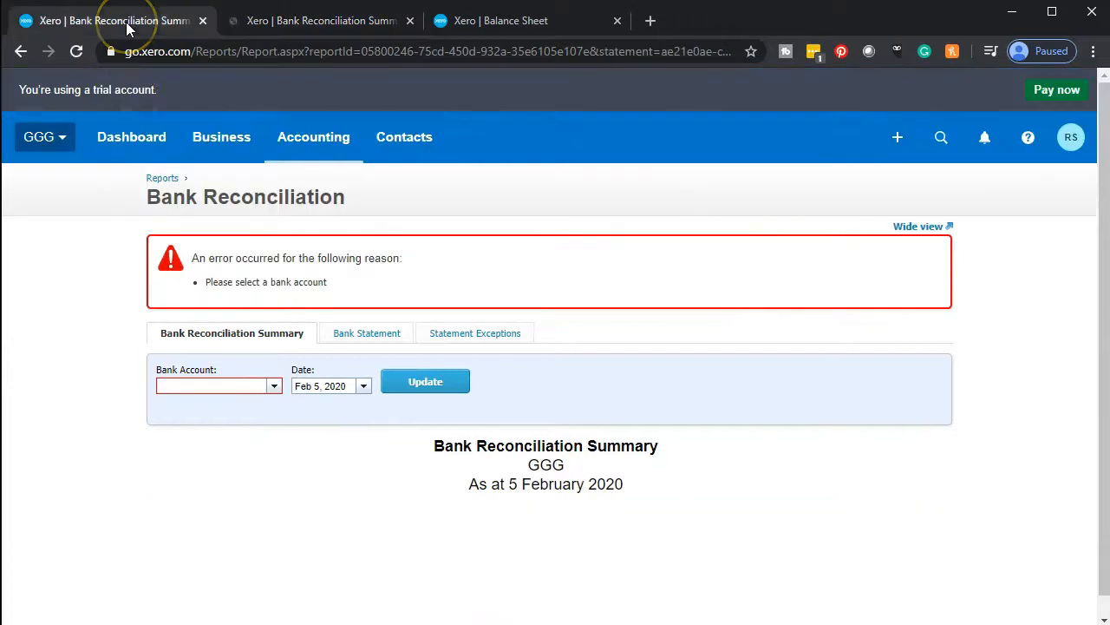
pyautogui.click(311, 139)
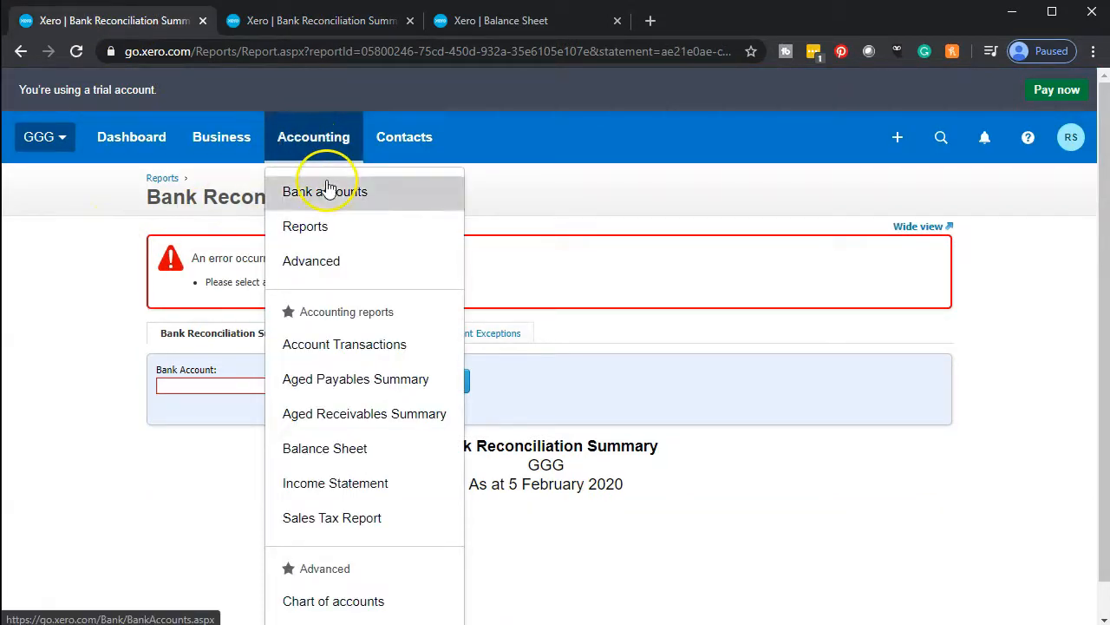
pyautogui.click(328, 189)
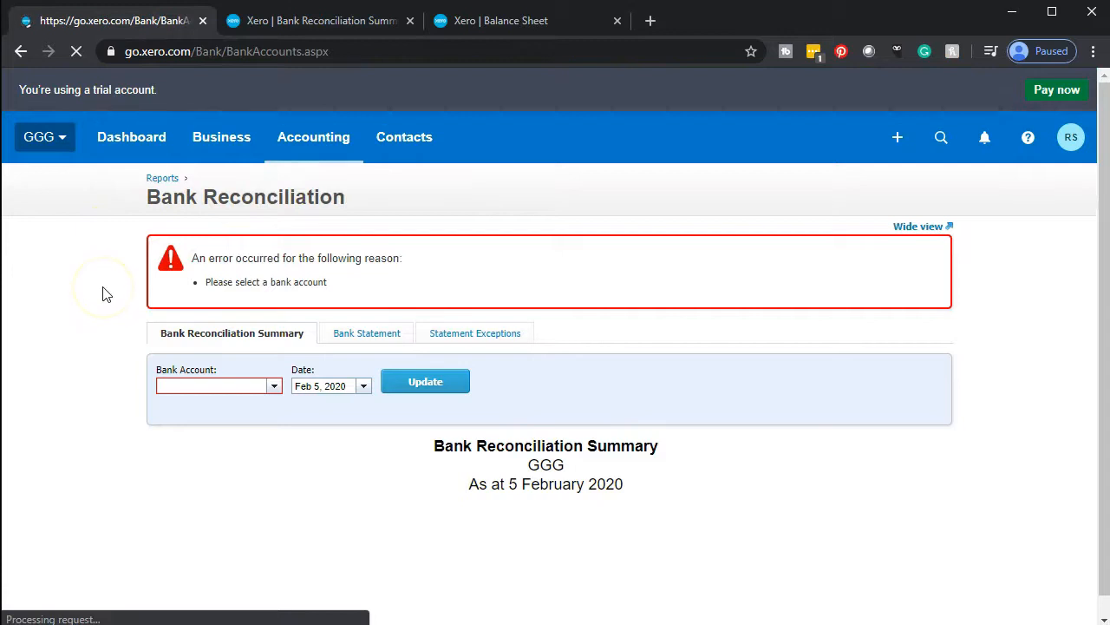
pyautogui.scroll(-2, 102, 287)
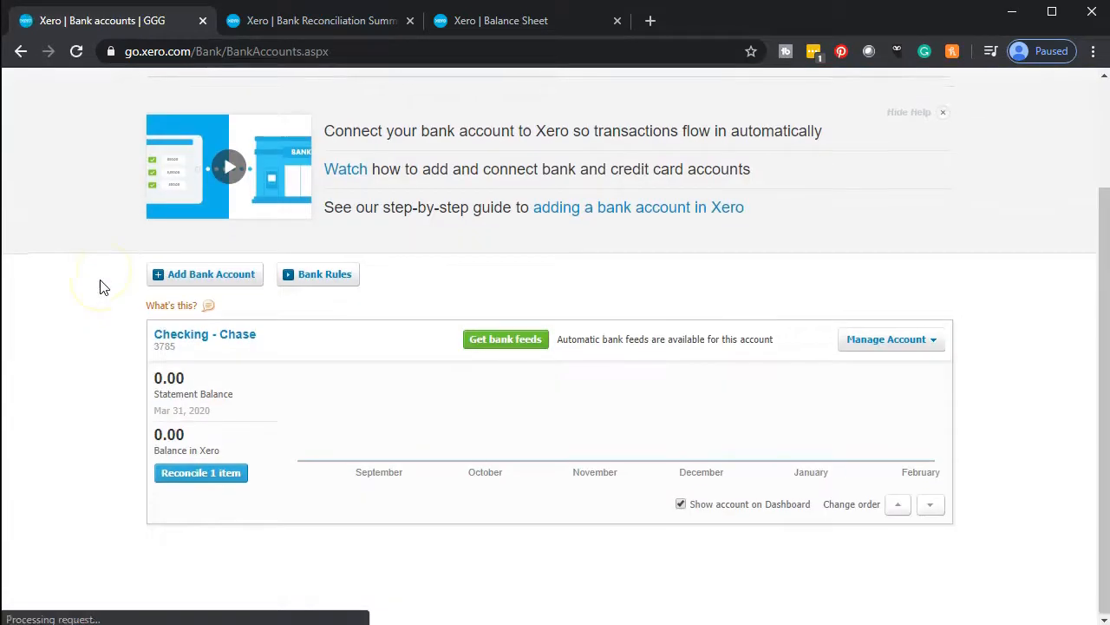
pyautogui.click(174, 482)
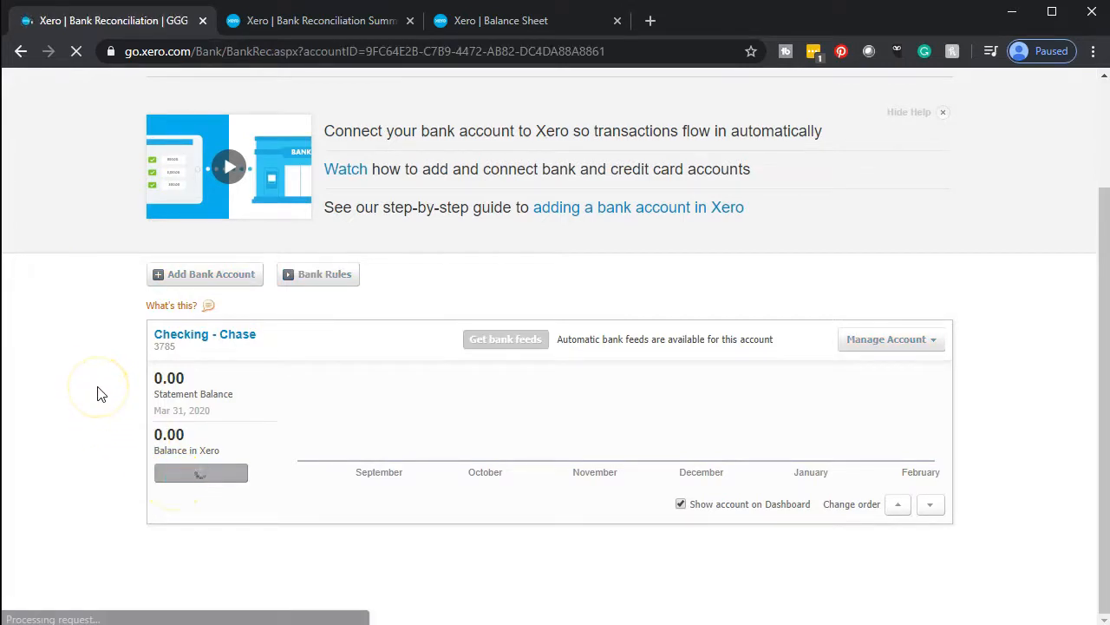
pyautogui.scroll(-1, 111, 371)
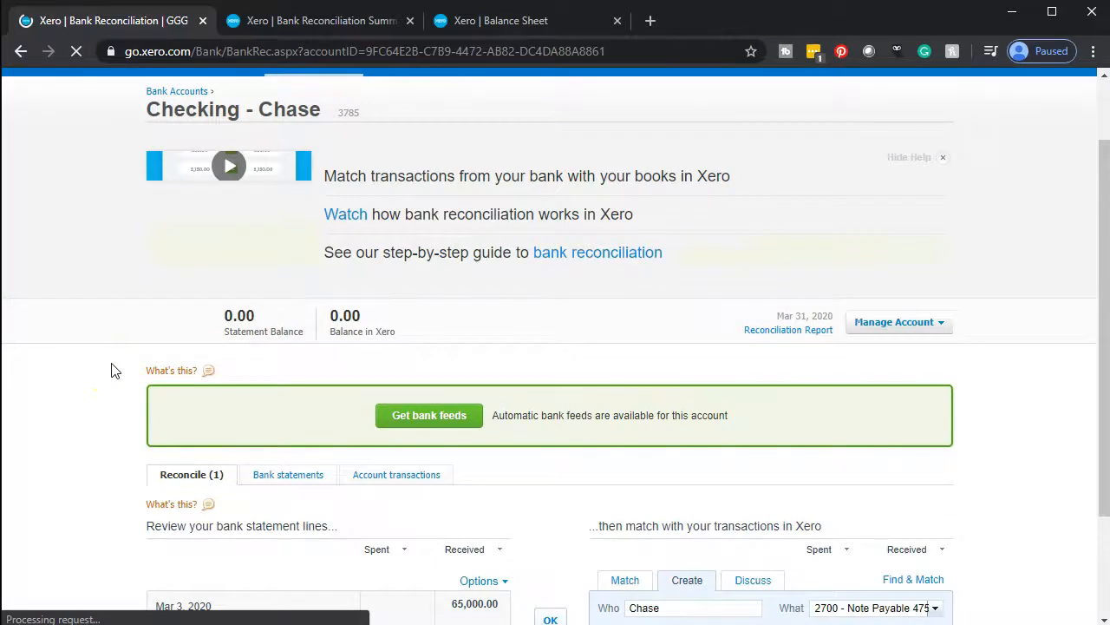
pyautogui.scroll(-2, 97, 394)
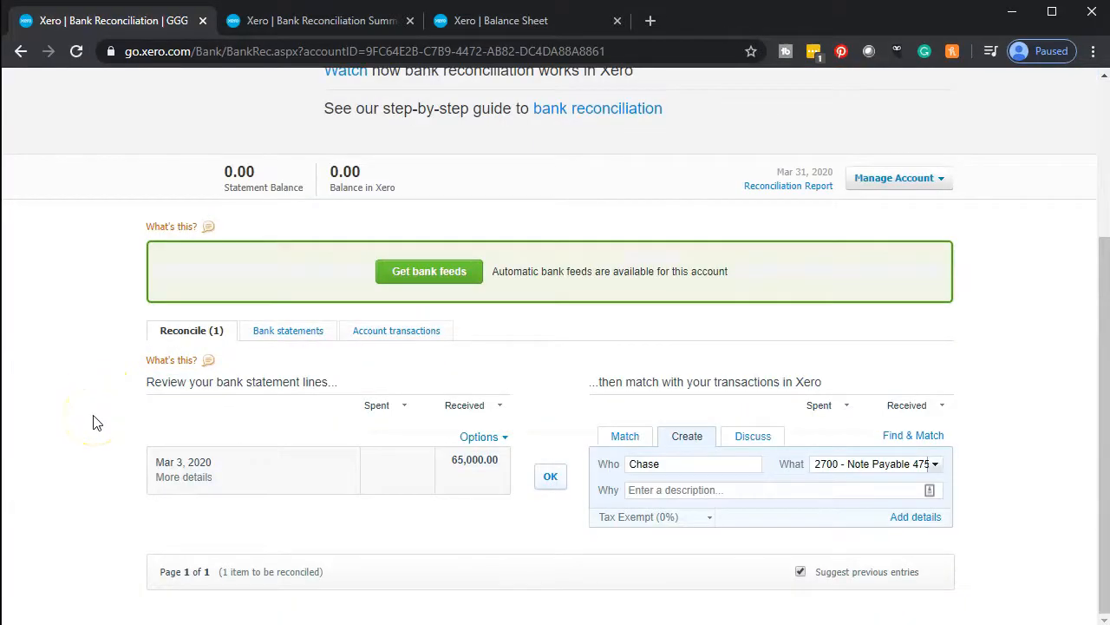
pyautogui.hotkey('ctrl', '+')
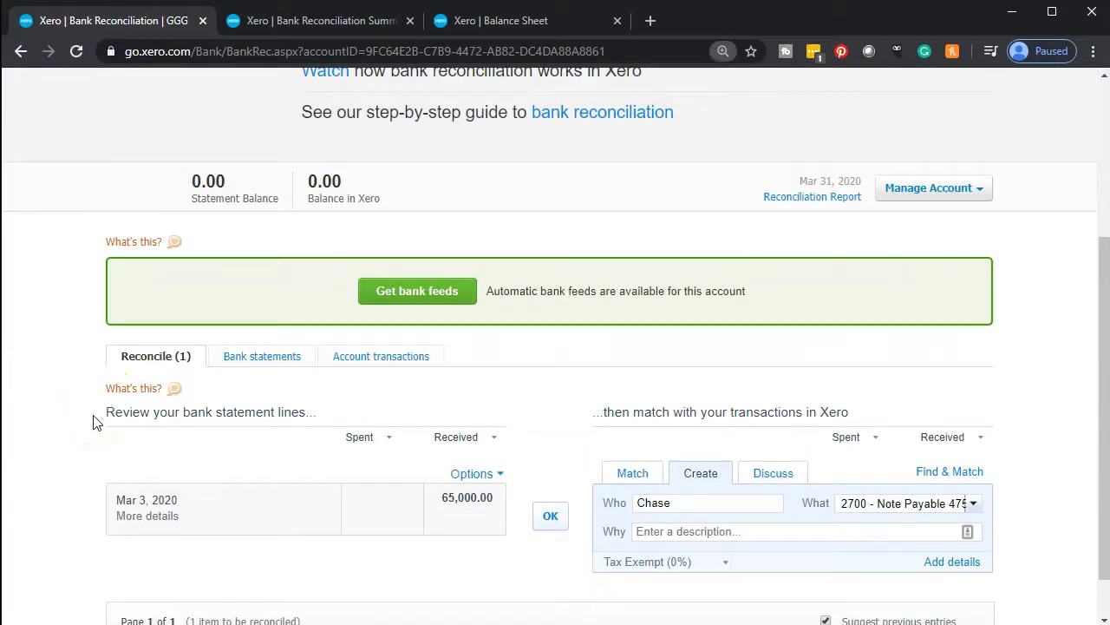
pyautogui.hotkey('ctrl', '+')
pyautogui.scroll(-2, 93, 424)
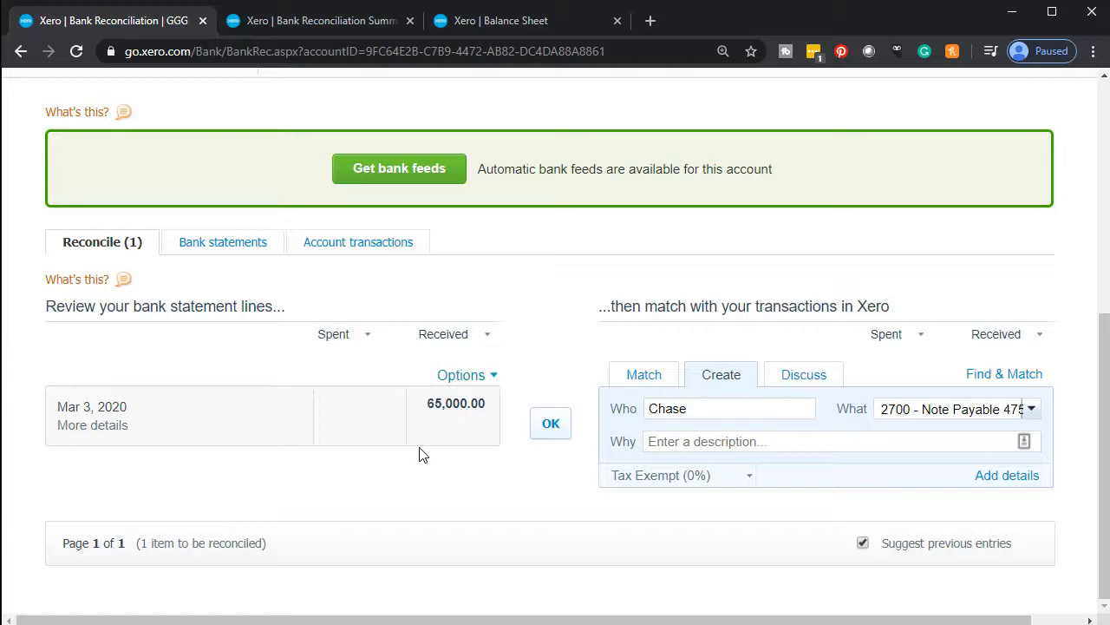
pyautogui.click(649, 415)
pyautogui.click(679, 439)
pyautogui.click(589, 469)
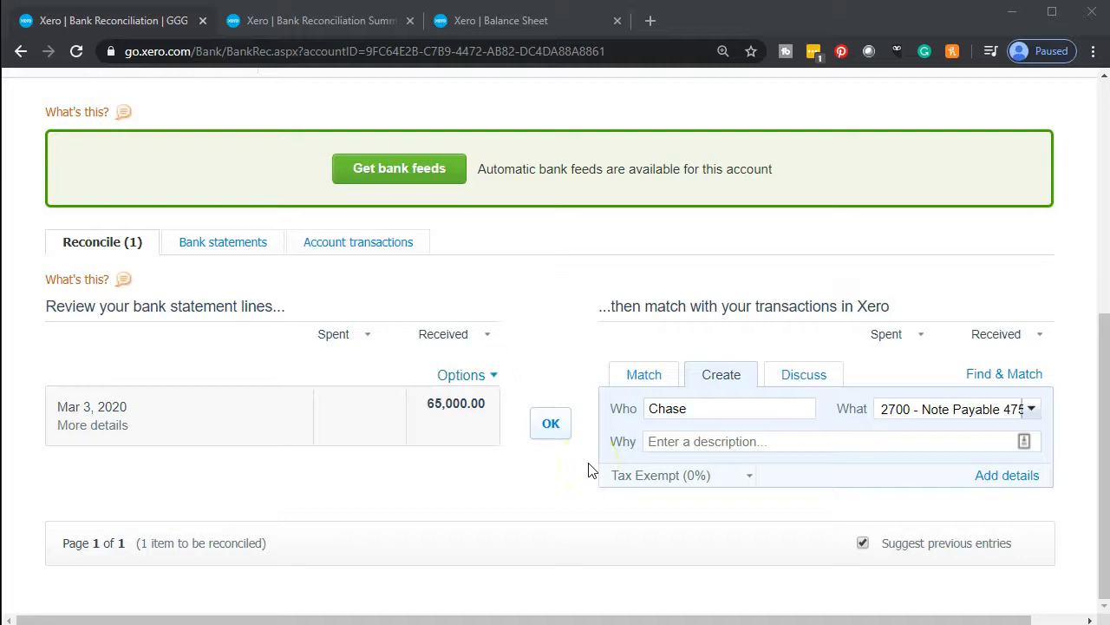
pyautogui.click(471, 451)
# Set the Who contact of the Mar 3, 2020 deposit to a new contact named Owner.
pyautogui.doubleClick(707, 411)
pyautogui.write('Wo')
pyautogui.press('BackSpace')
pyautogui.press('BackSpace')
pyautogui.write('Owner')
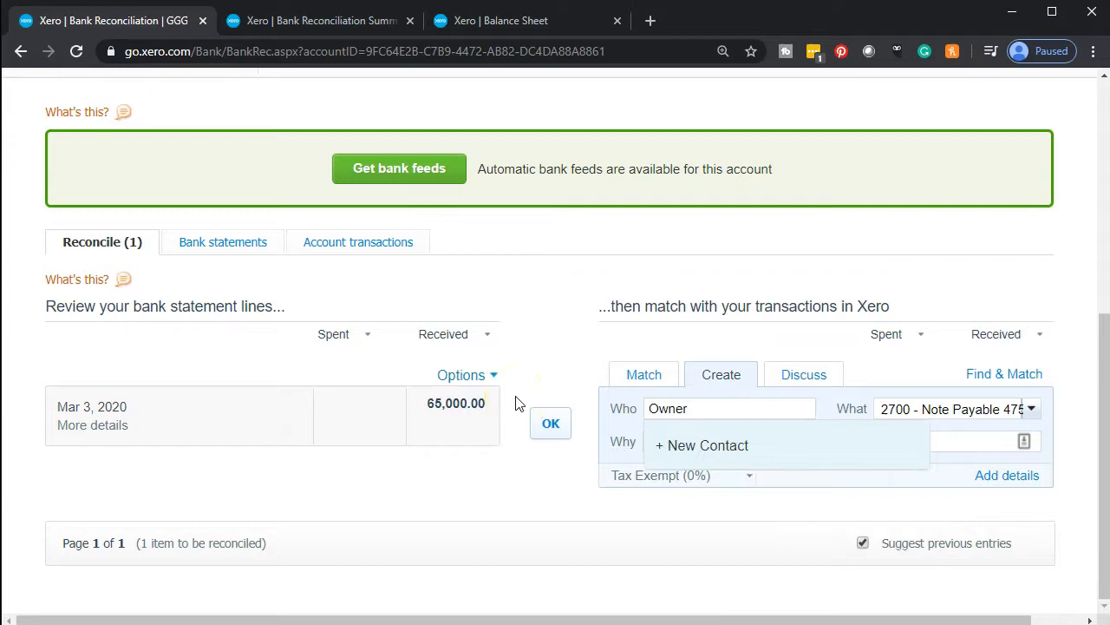
pyautogui.press('Tab')
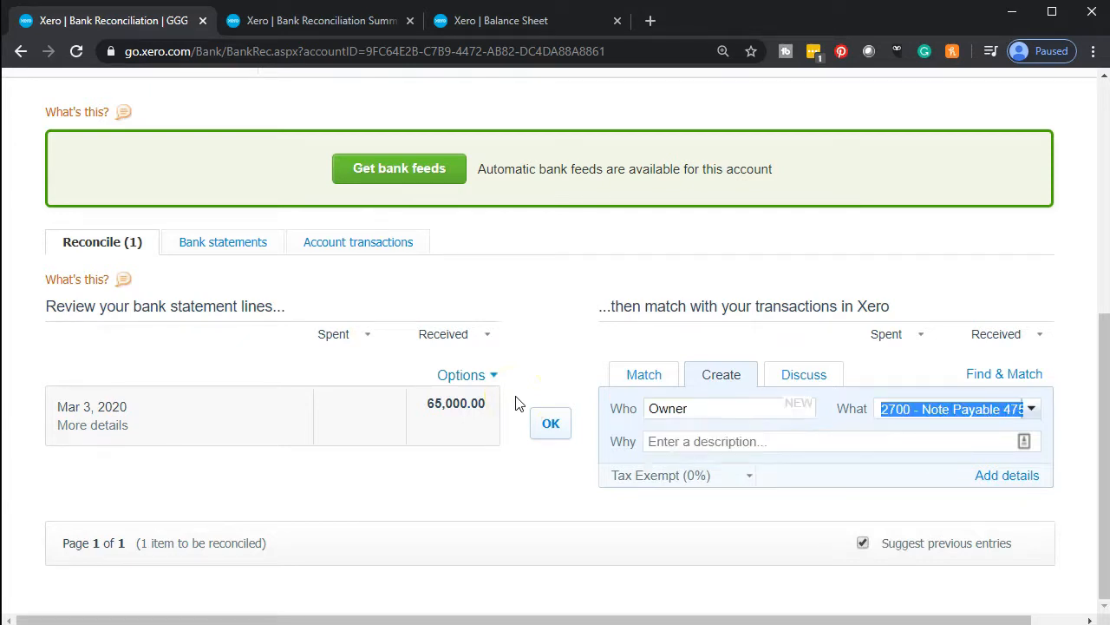
# Set the What account of the Mar 3, 2020 deposit to 3110 - Owner's Capital: Owner's Investment.
pyautogui.click(1032, 411)
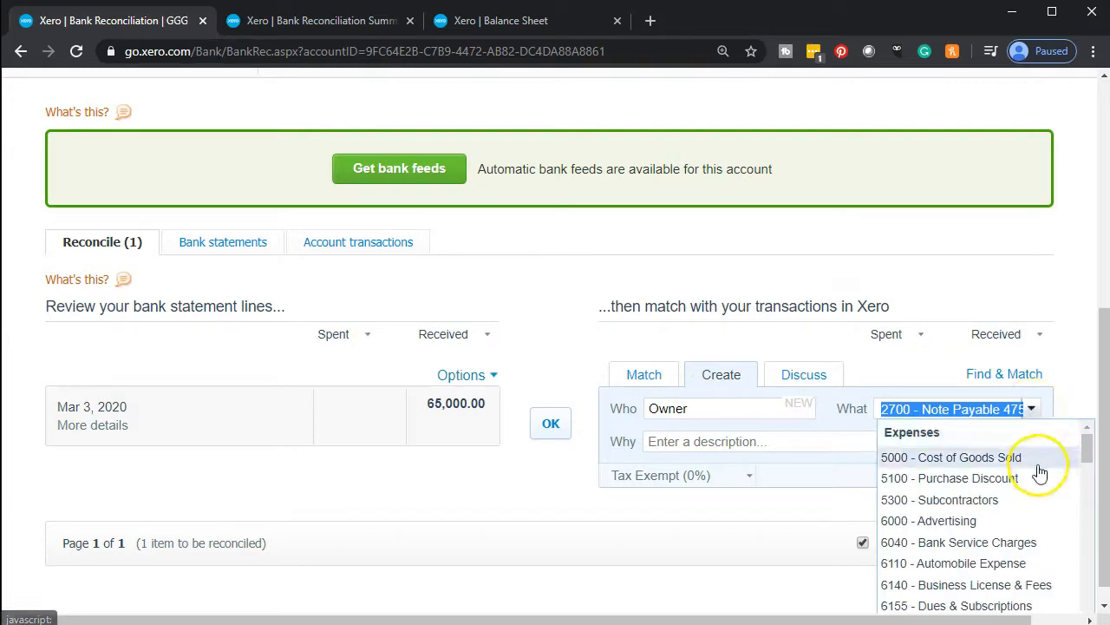
pyautogui.scroll(-5, 1040, 471)
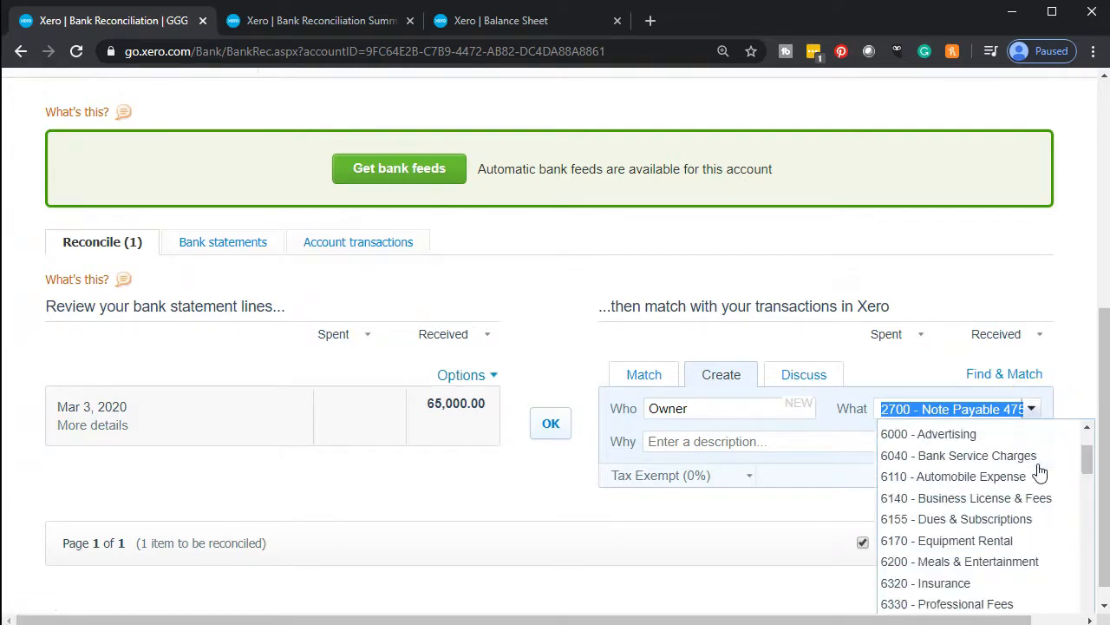
pyautogui.scroll(-5, 1040, 471)
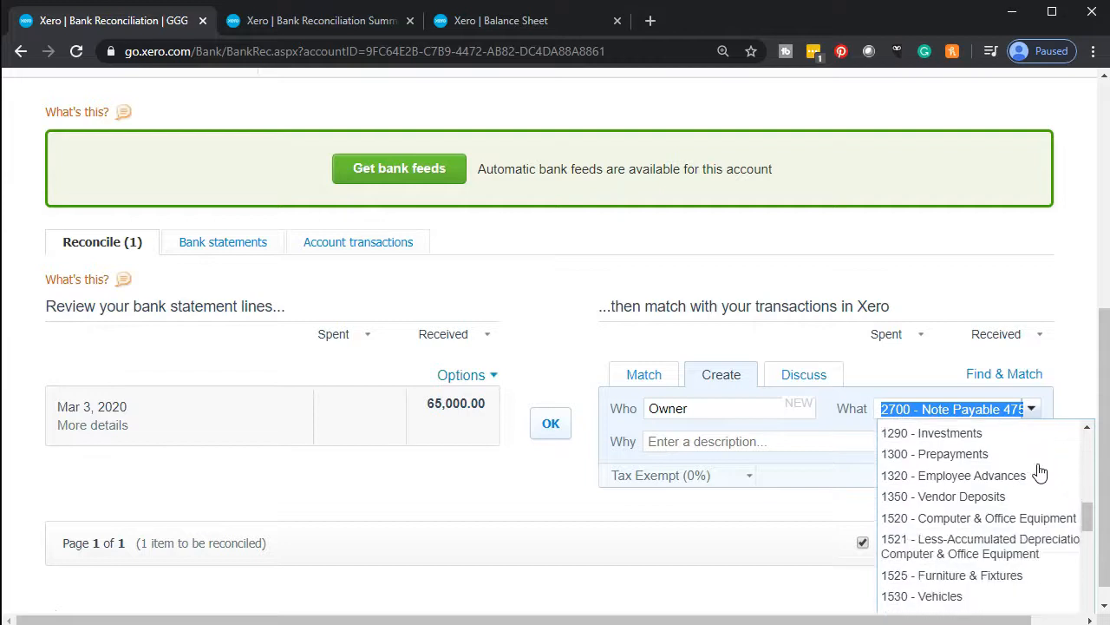
pyautogui.scroll(-3, 1040, 471)
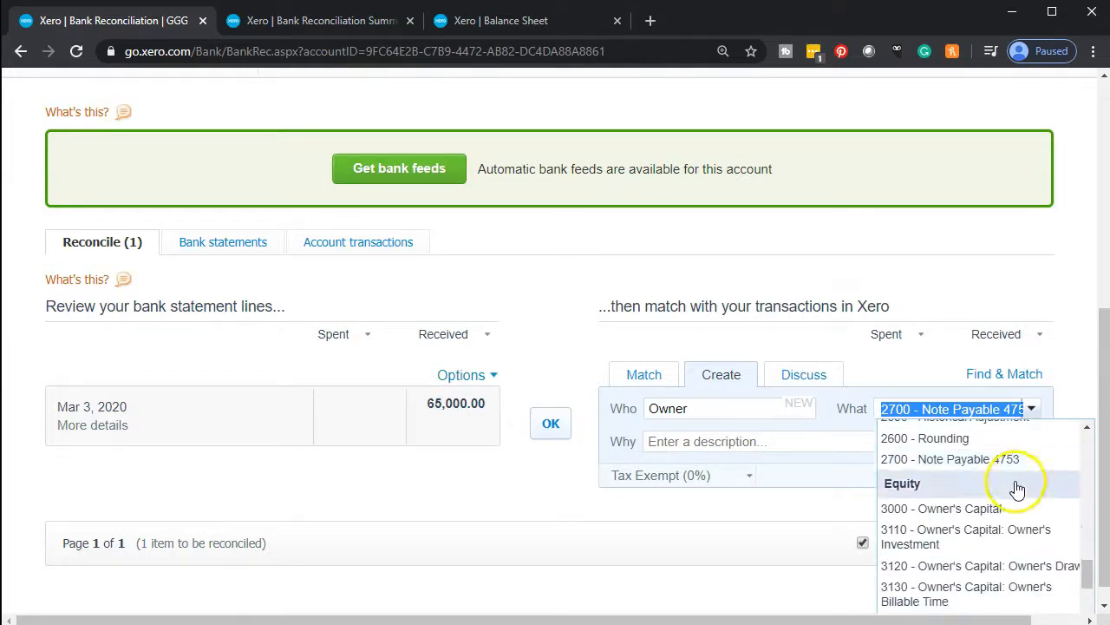
pyautogui.click(1019, 510)
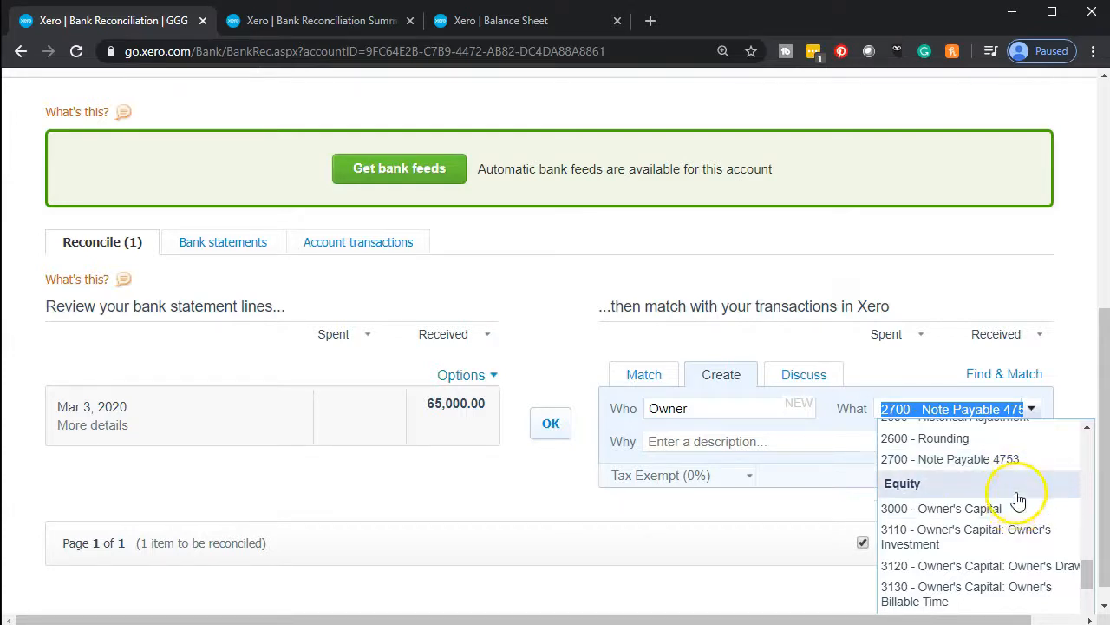
pyautogui.click(989, 548)
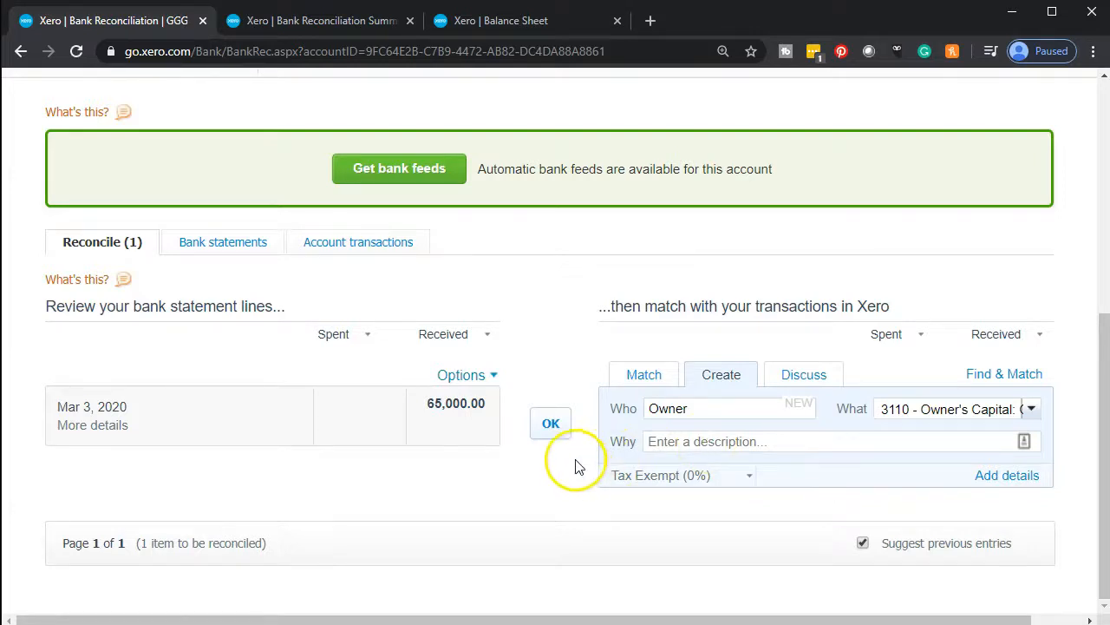
# Reconcile the Mar 3, 2020 deposit of 65,000.00 with the new Owner entry and review the account's reconciliation status.
pyautogui.click(558, 438)
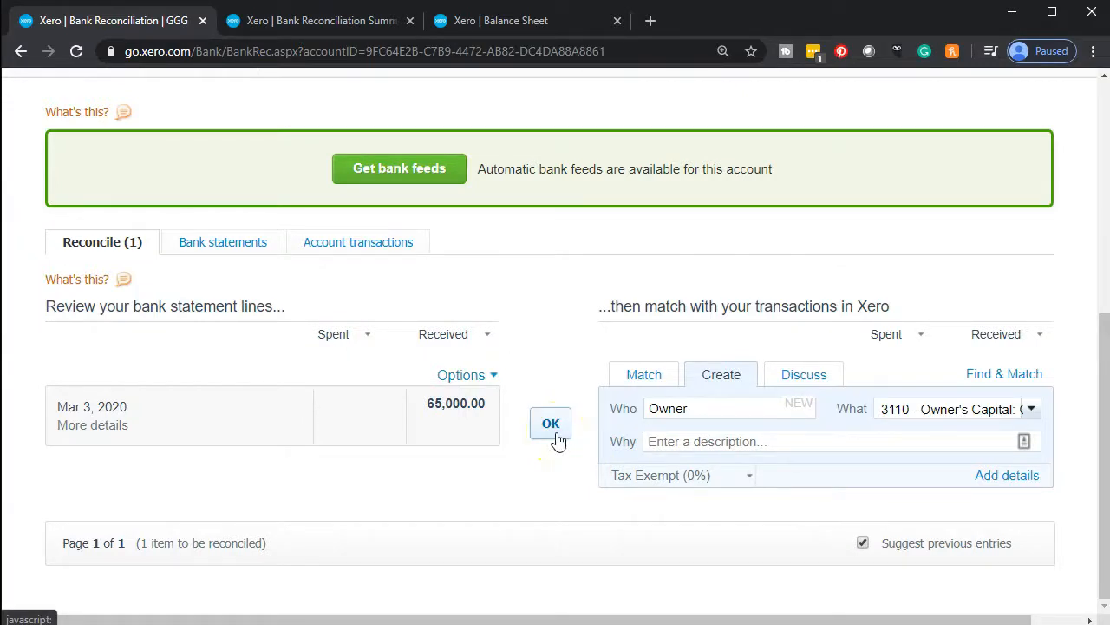
pyautogui.click(557, 438)
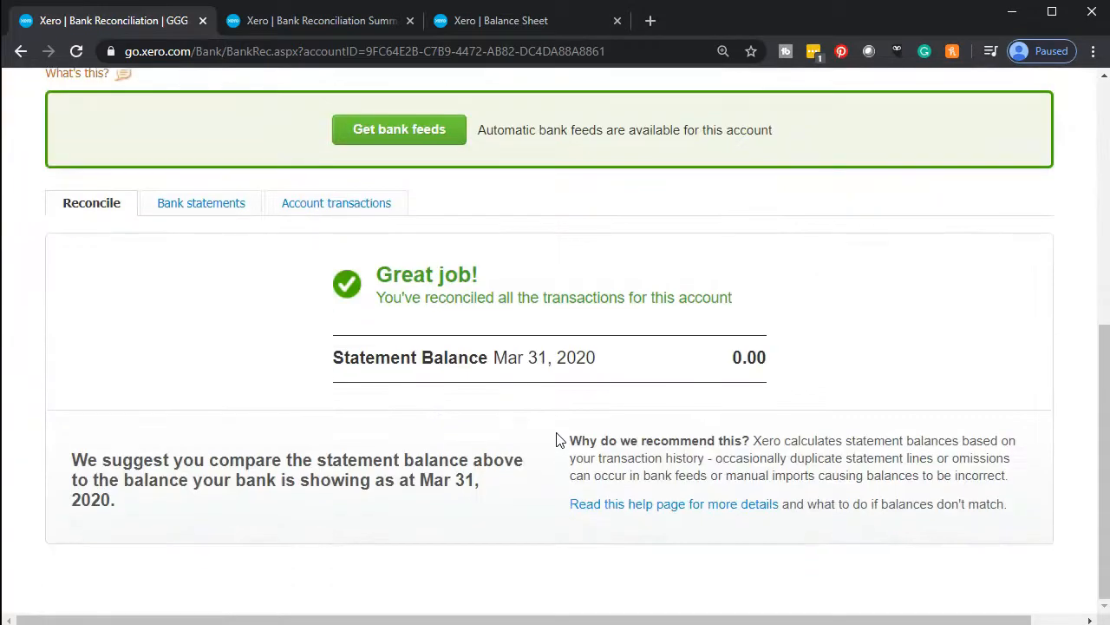
pyautogui.click(317, 344)
pyautogui.click(411, 359)
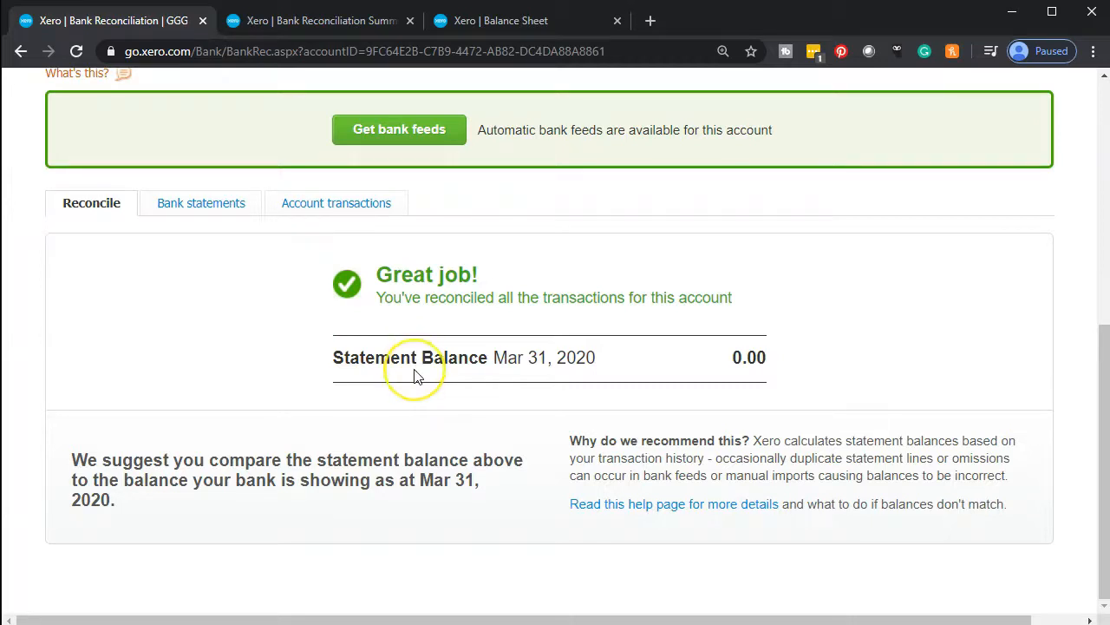
pyautogui.scroll(2, 414, 373)
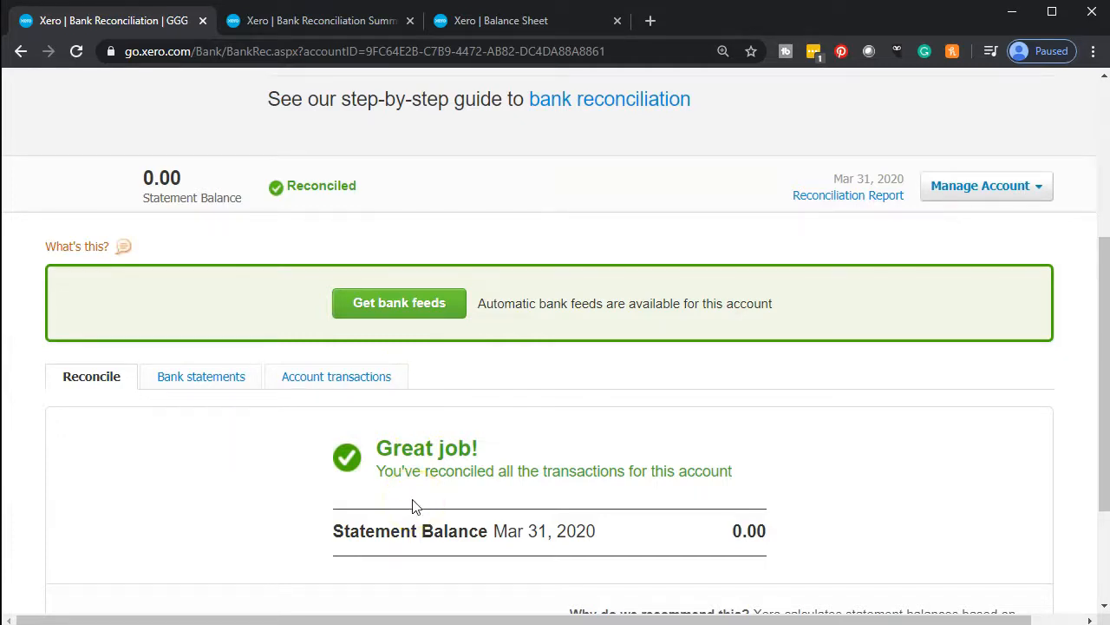
# Update the Balance Sheet as of Mar 31, 2020 and look at its Checking - Chase balance.
pyautogui.click(517, 20)
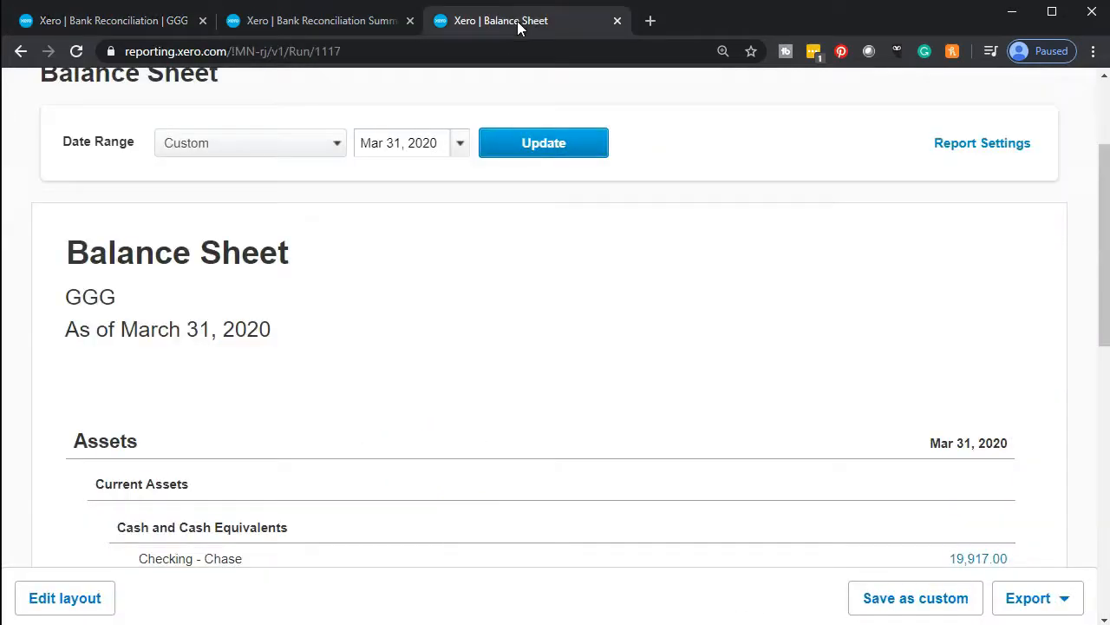
pyautogui.click(548, 144)
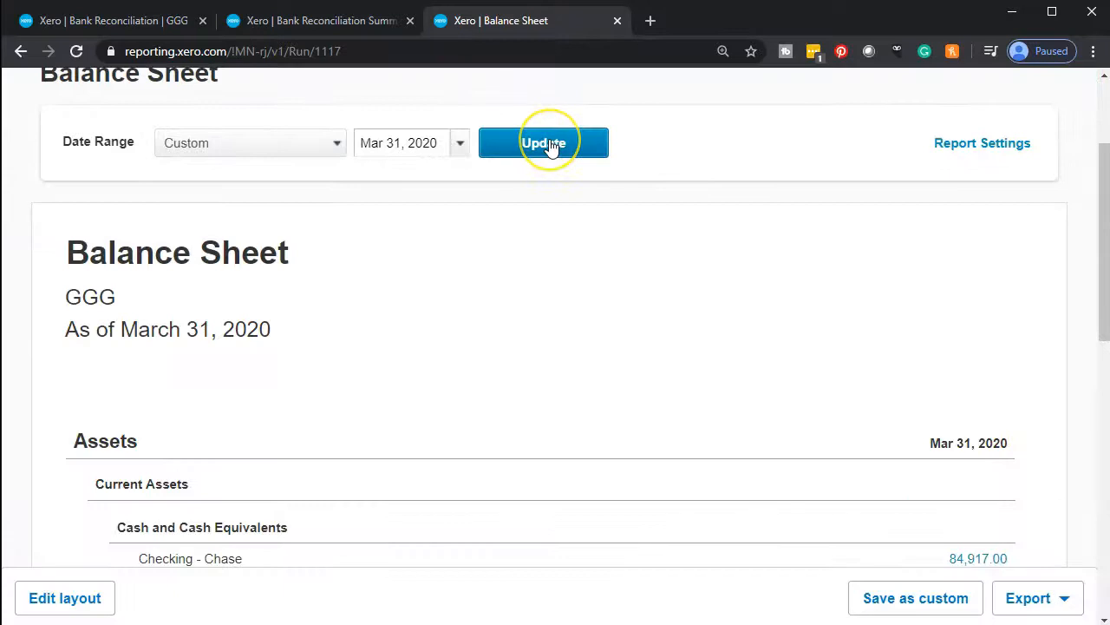
pyautogui.scroll(-4, 547, 151)
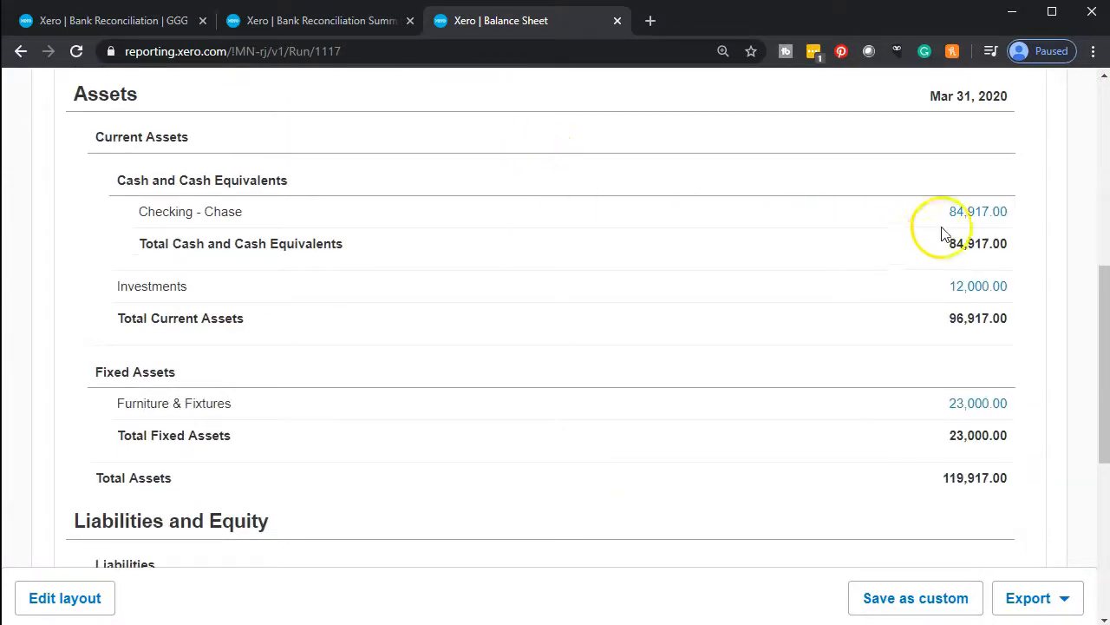
# Open the transactions behind the Balance Sheet's Checking - Chase amount, review the Owner deposit, and return to the Balance Sheet.
pyautogui.click(958, 224)
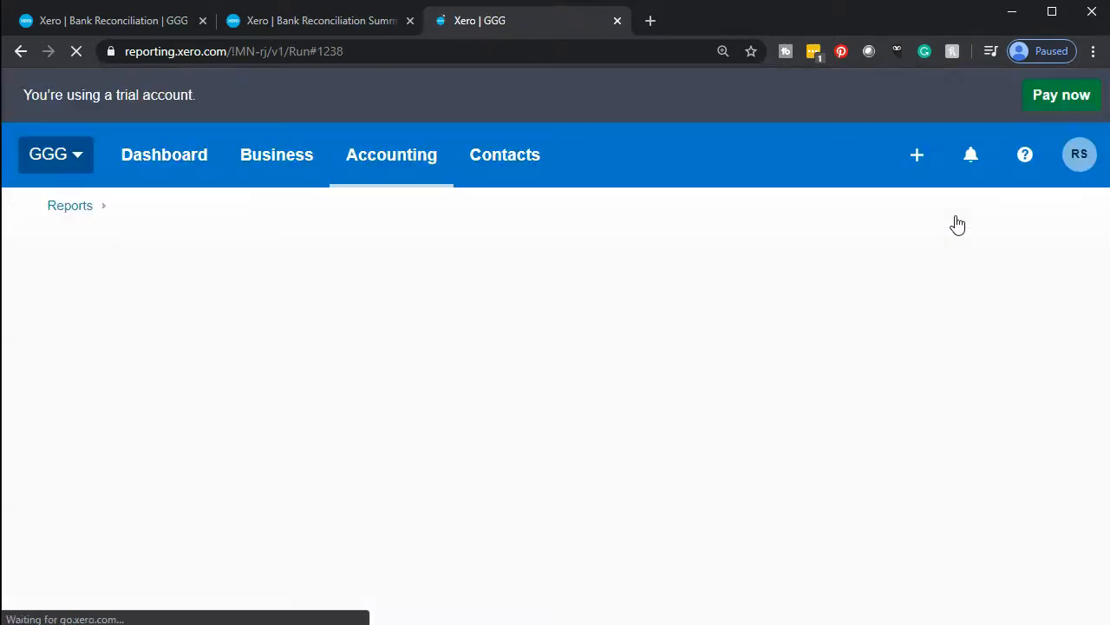
pyautogui.click(879, 314)
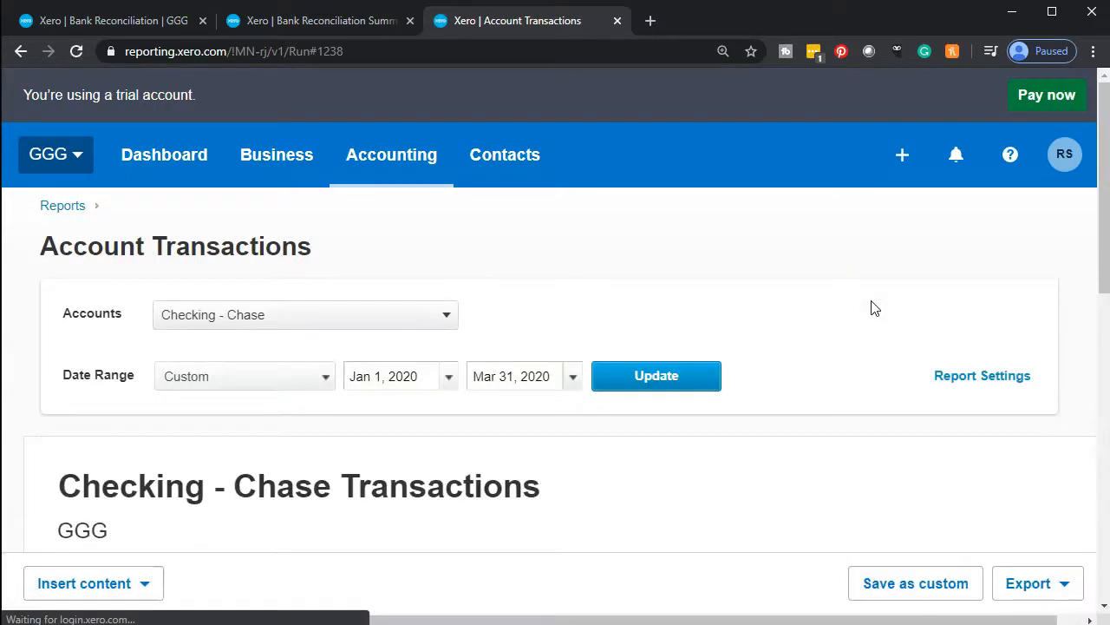
pyautogui.scroll(-4, 875, 309)
pyautogui.scroll(-2, 875, 309)
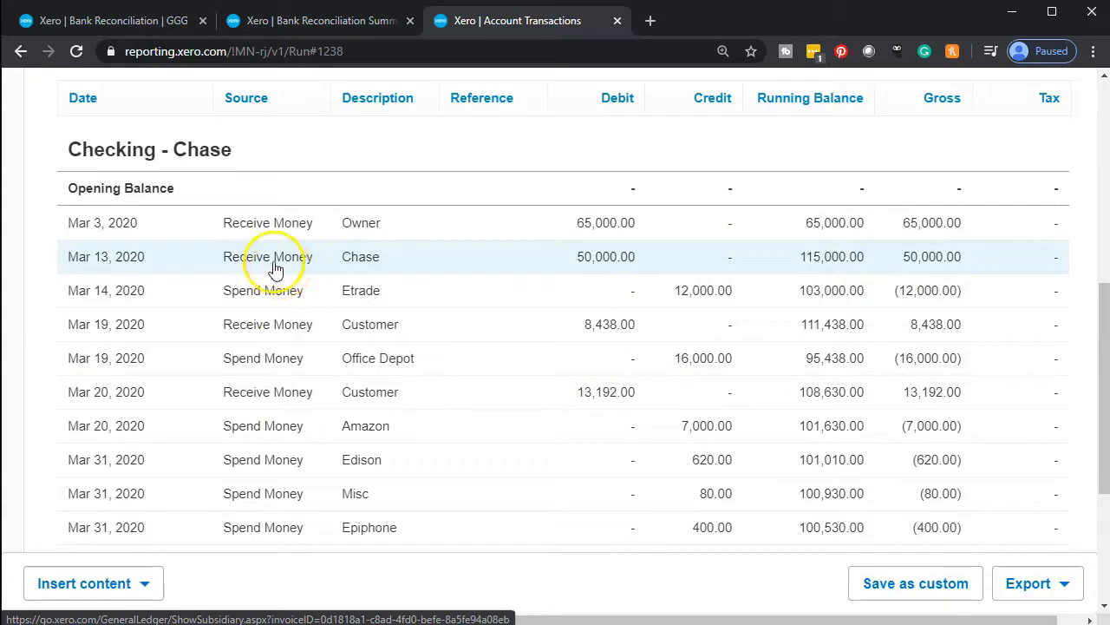
pyautogui.click(21, 52)
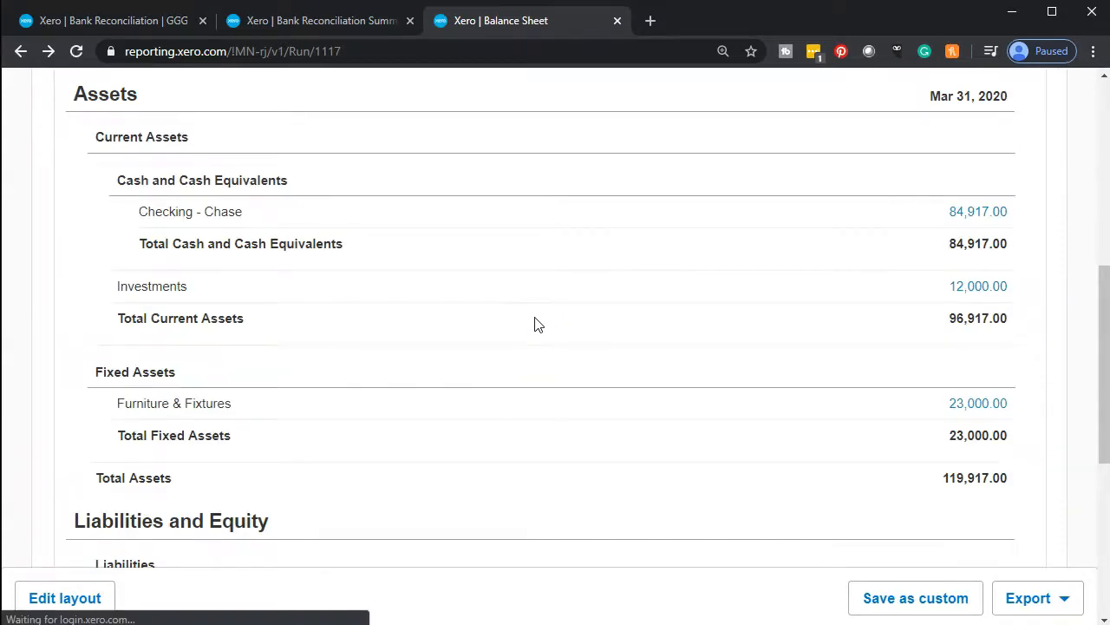
# Examine the Liabilities and Equity section of the Balance Sheet, including the Owner's Investment line.
pyautogui.scroll(-4, 534, 323)
pyautogui.click(444, 354)
pyautogui.scroll(-1, 445, 354)
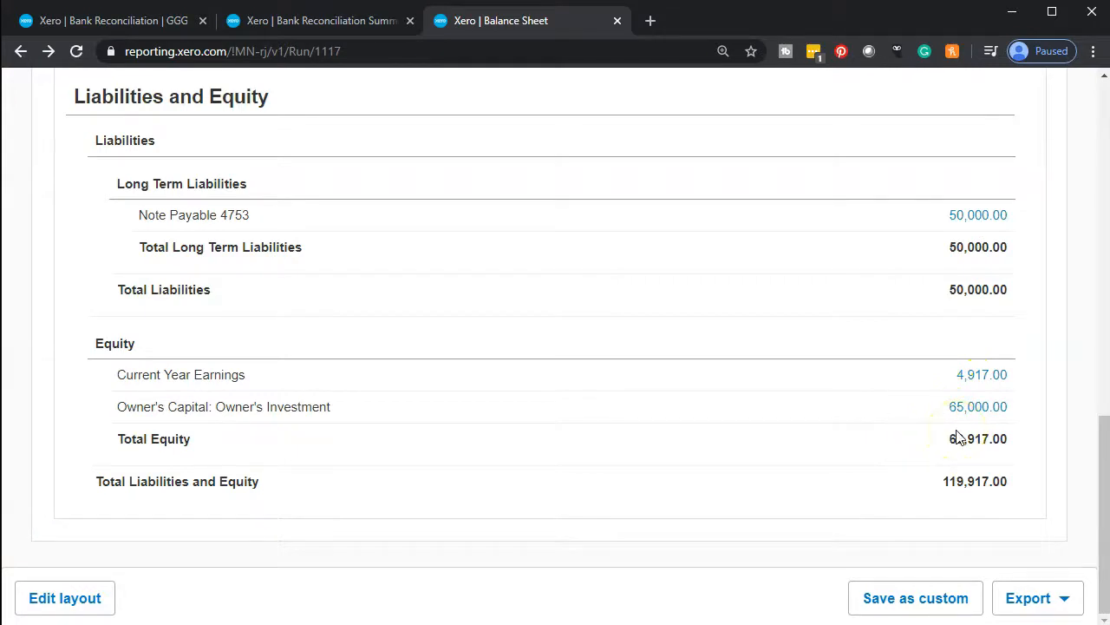
pyautogui.click(1005, 428)
# Compare the Checking - Chase balance on the Bank Reconciliation Summary with the one on the Balance Sheet.
pyautogui.click(286, 21)
pyautogui.scroll(-3, 315, 165)
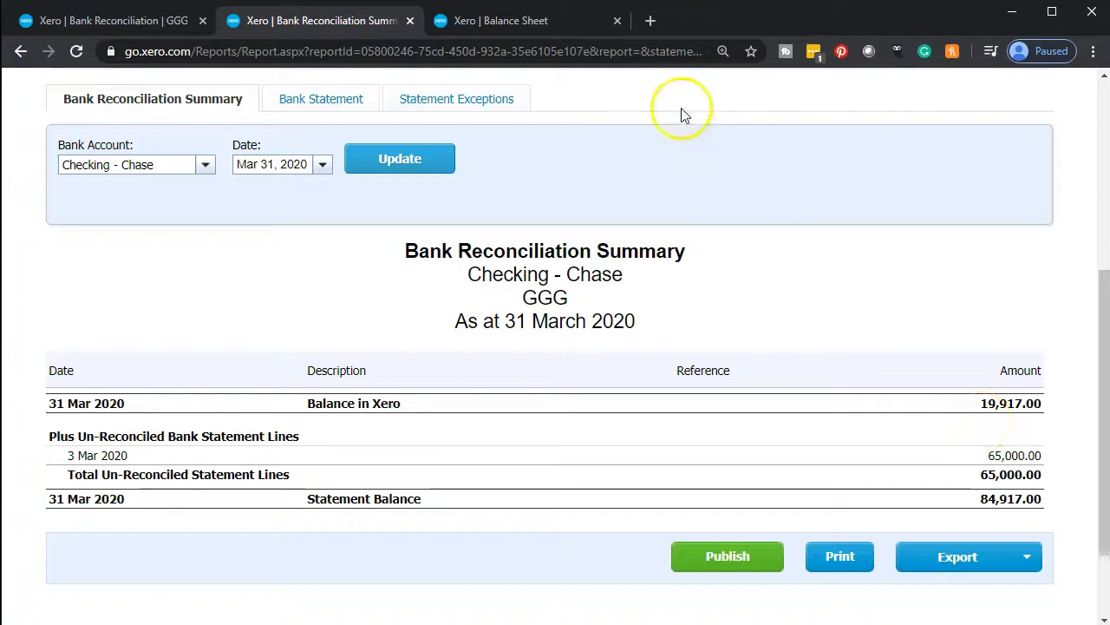
pyautogui.click(555, 26)
pyautogui.scroll(5, 657, 263)
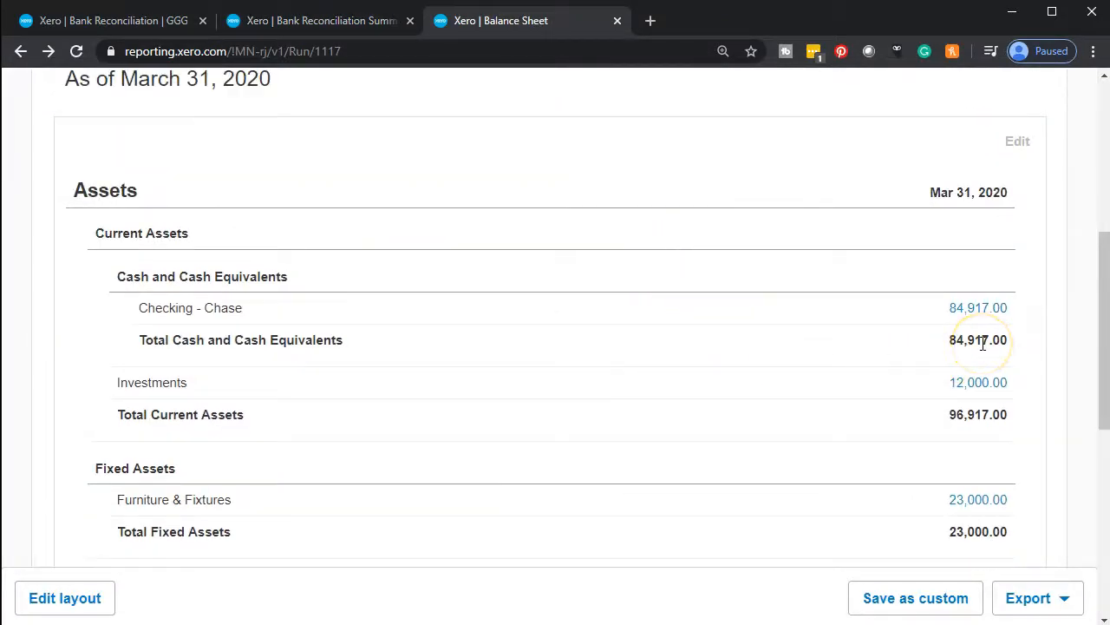
# Update the Bank Reconciliation Summary for Checking - Chase as of Mar 31, 2020 and view its balances.
pyautogui.click(375, 21)
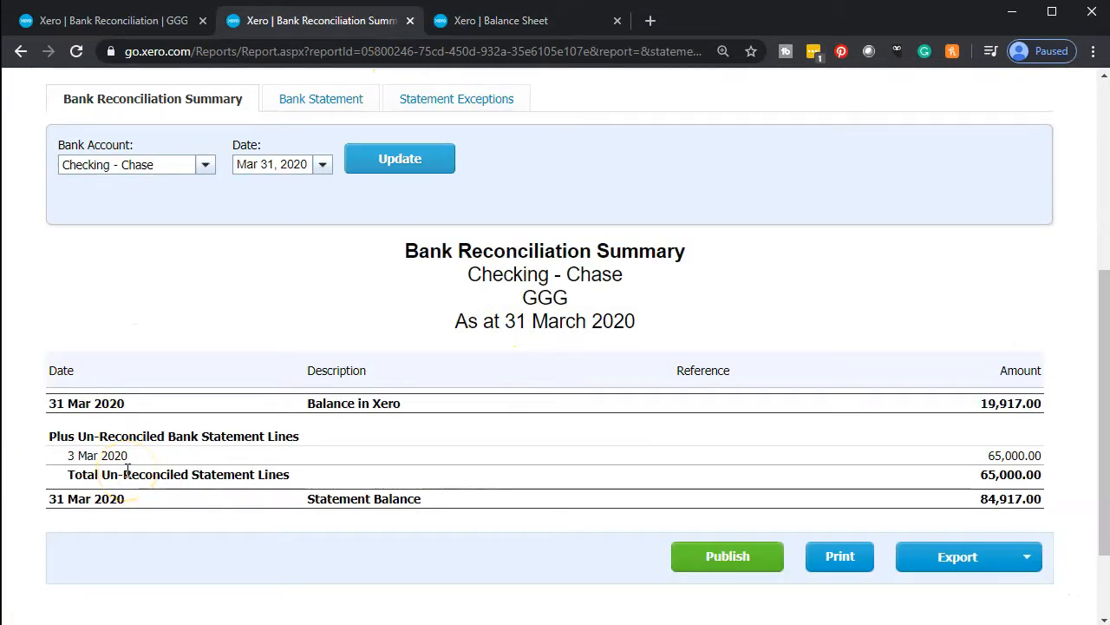
pyautogui.click(435, 169)
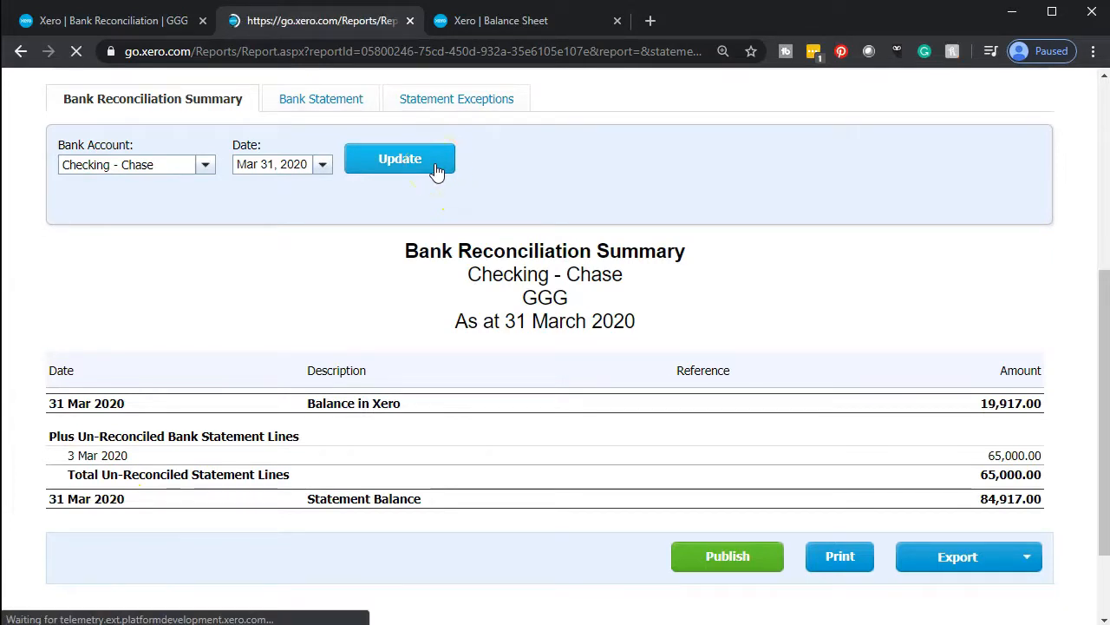
pyautogui.scroll(-5, 676, 335)
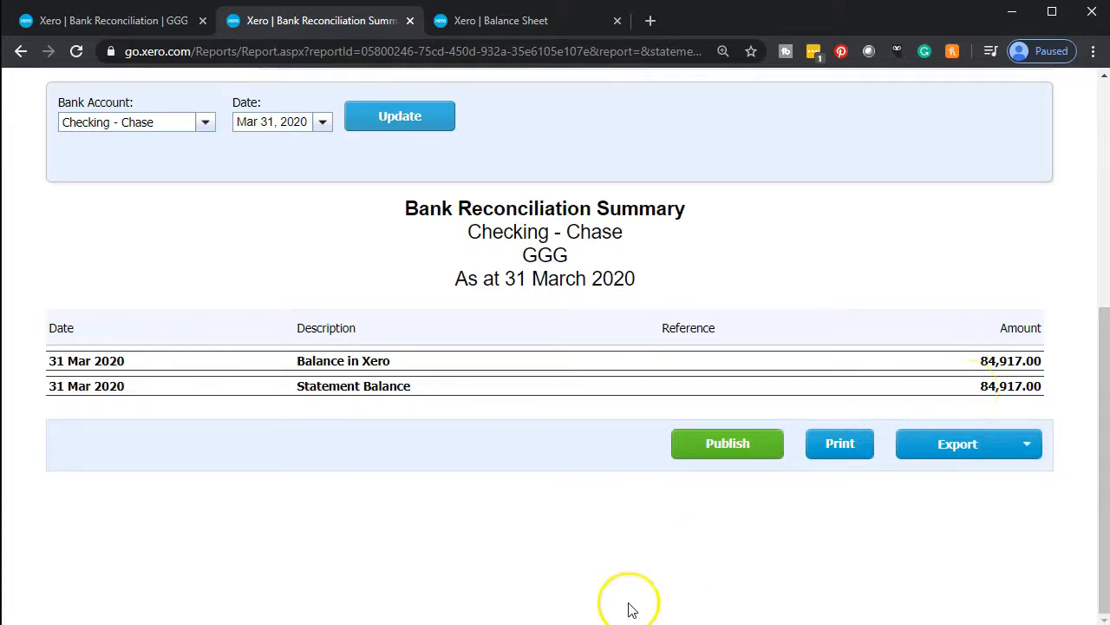
# Switch to the Bank Stmts.xlsx workbook in Excel, fill the March 1 balance in cell G4 with yellow, and minimize the workbook.
pyautogui.moveTo(564, 623)
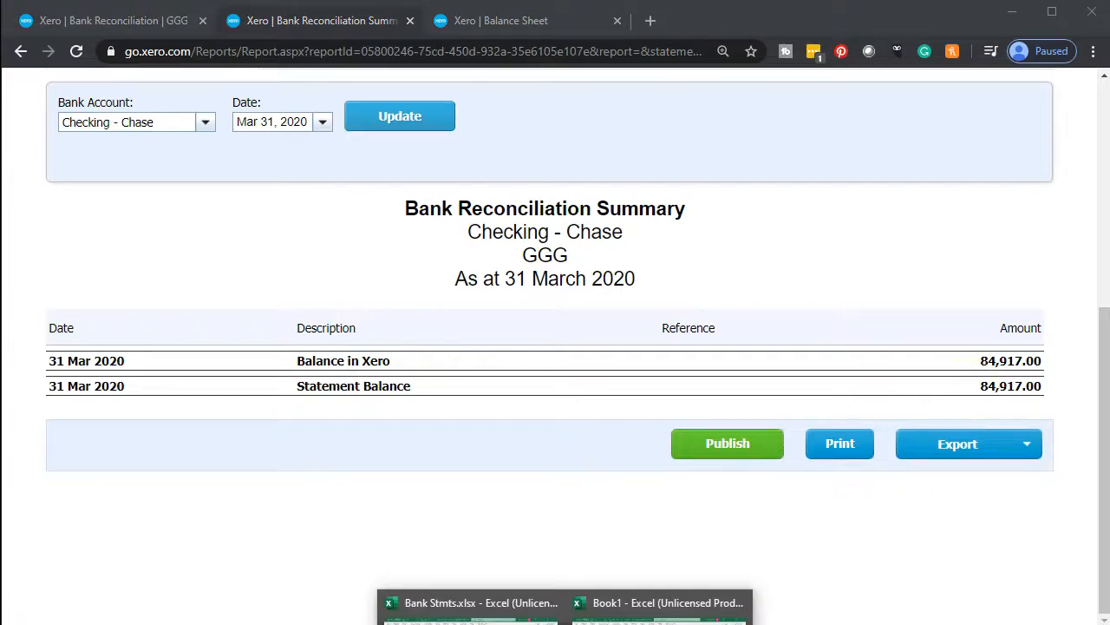
pyautogui.click(471, 609)
pyautogui.click(517, 451)
pyautogui.click(490, 375)
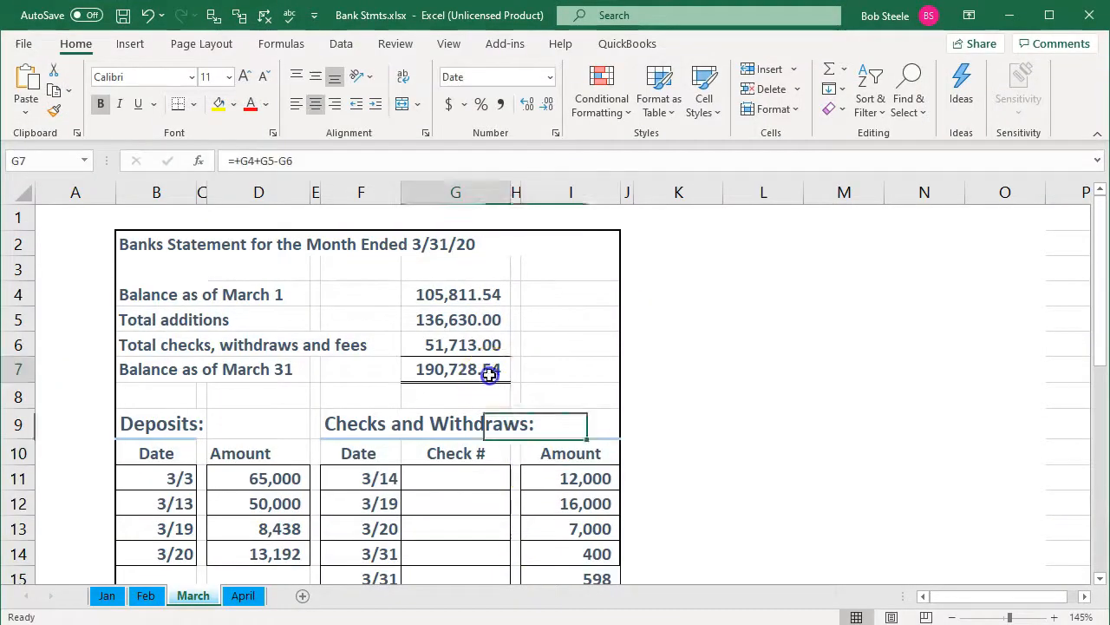
pyautogui.click(470, 294)
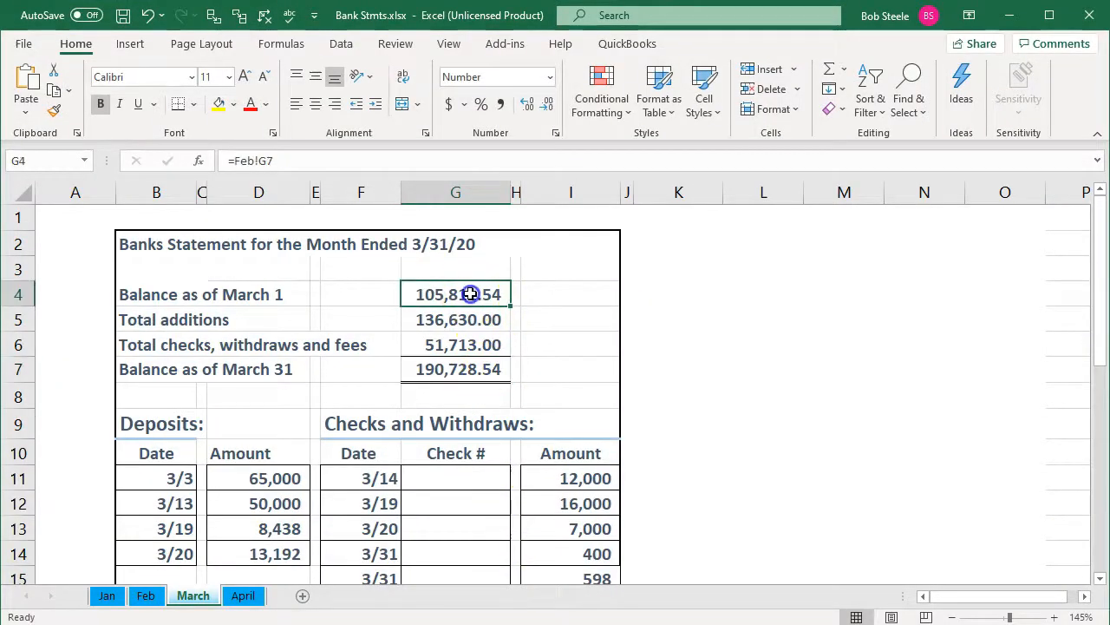
pyautogui.rightClick(470, 294)
pyautogui.click(539, 231)
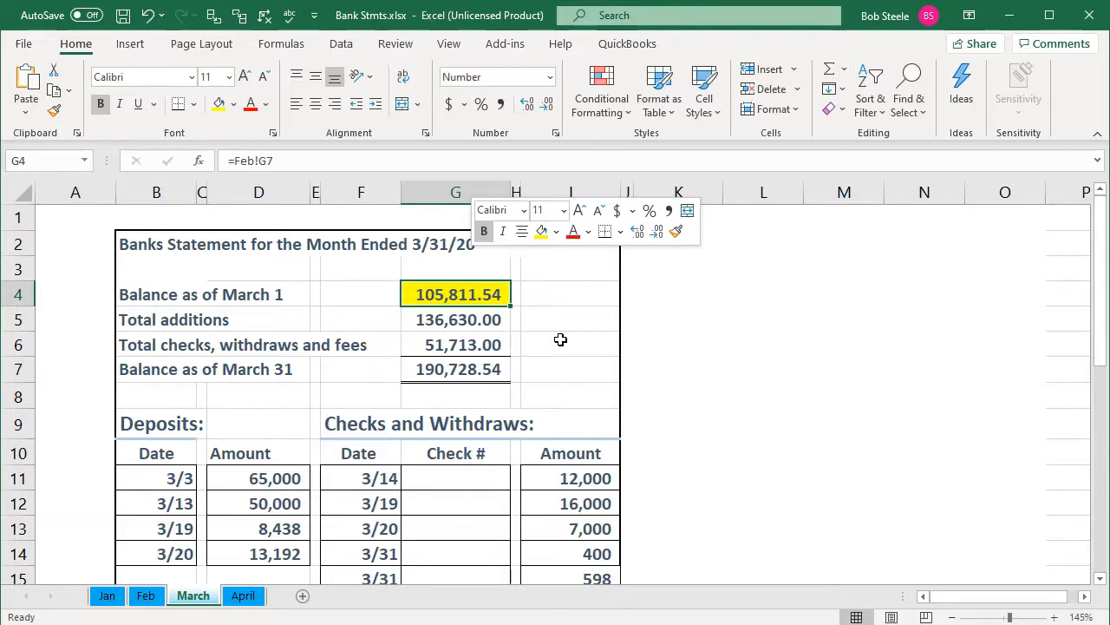
pyautogui.click(1011, 16)
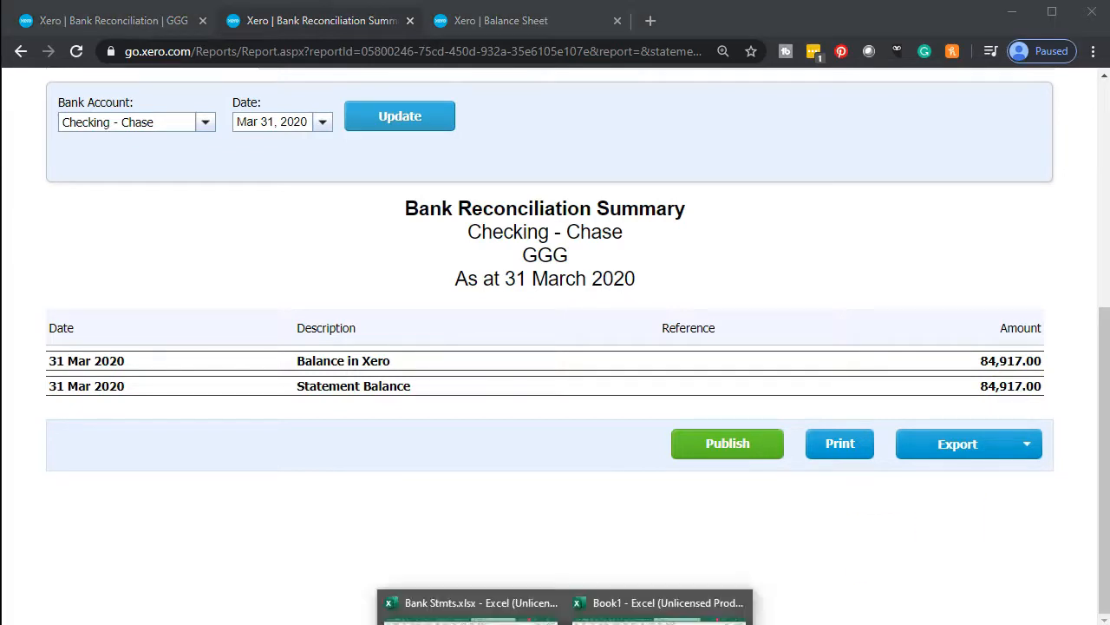
# Reopen Bank Stmts.xlsx in Excel, check the March 31 balance in cell G7, and return to the Xero reconciliation summary.
pyautogui.click(534, 599)
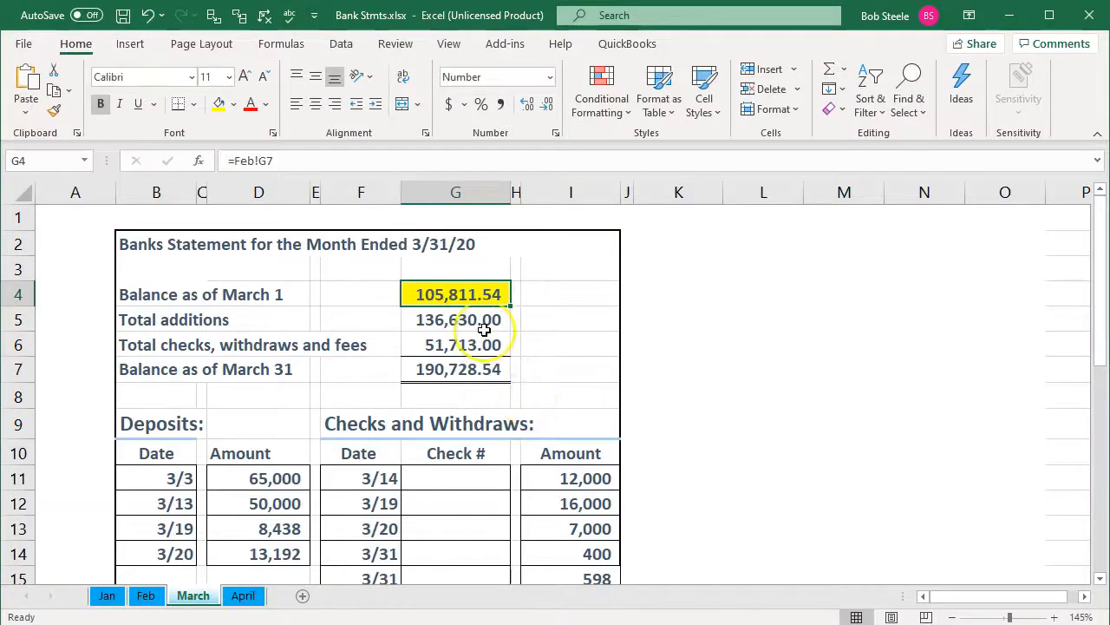
pyautogui.click(497, 379)
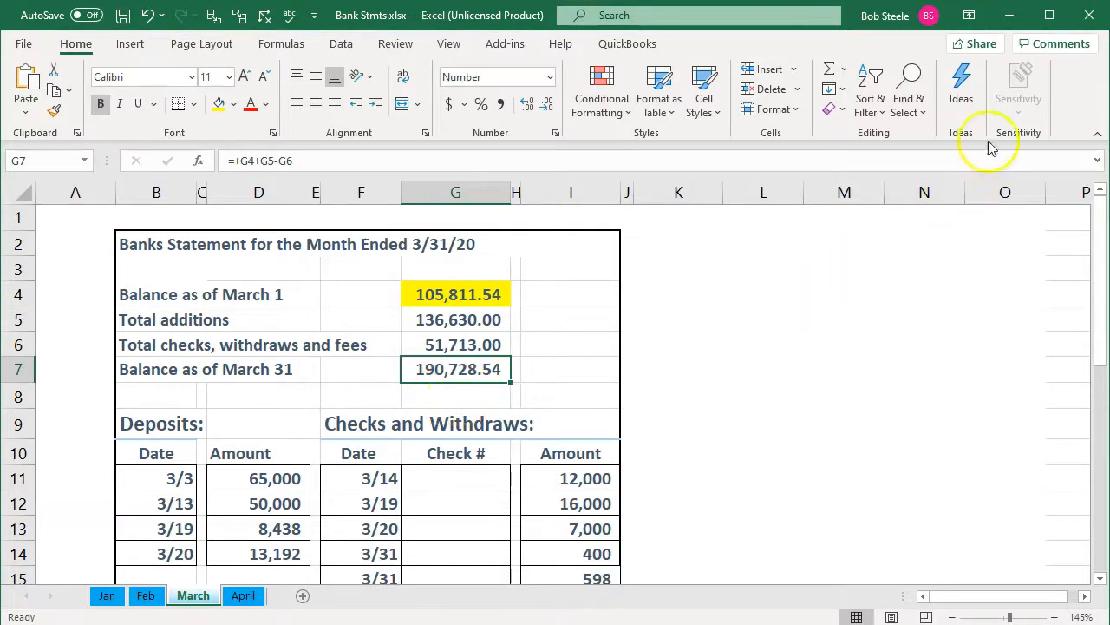
pyautogui.click(1021, 26)
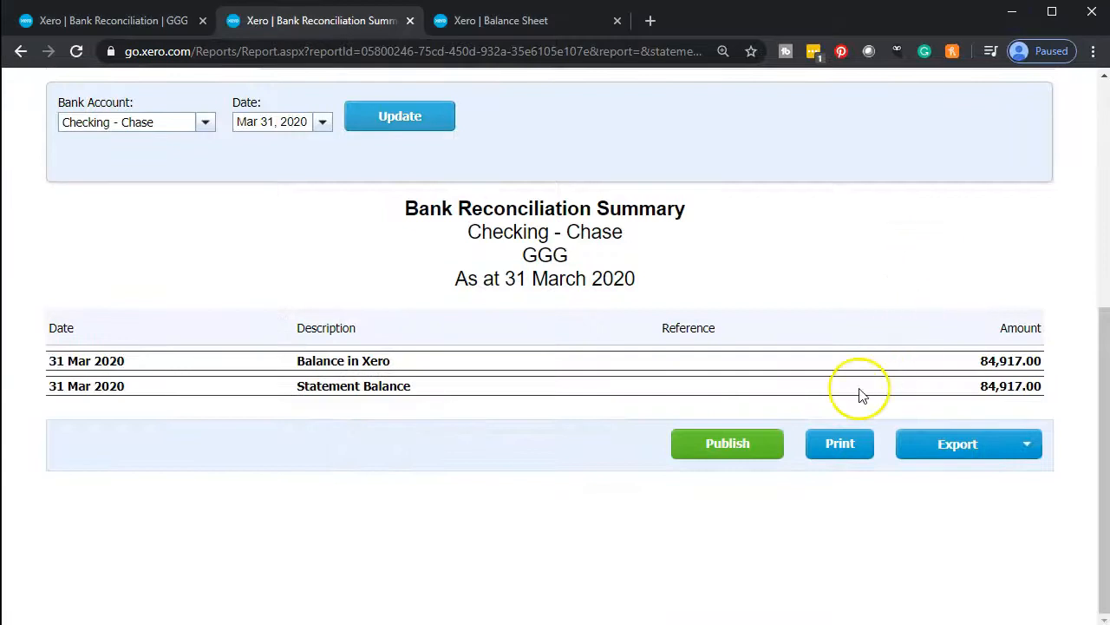
# Open the imported bank statement lines of the Checking - Chase account and examine their amounts, balances and reconciliation status.
pyautogui.click(121, 26)
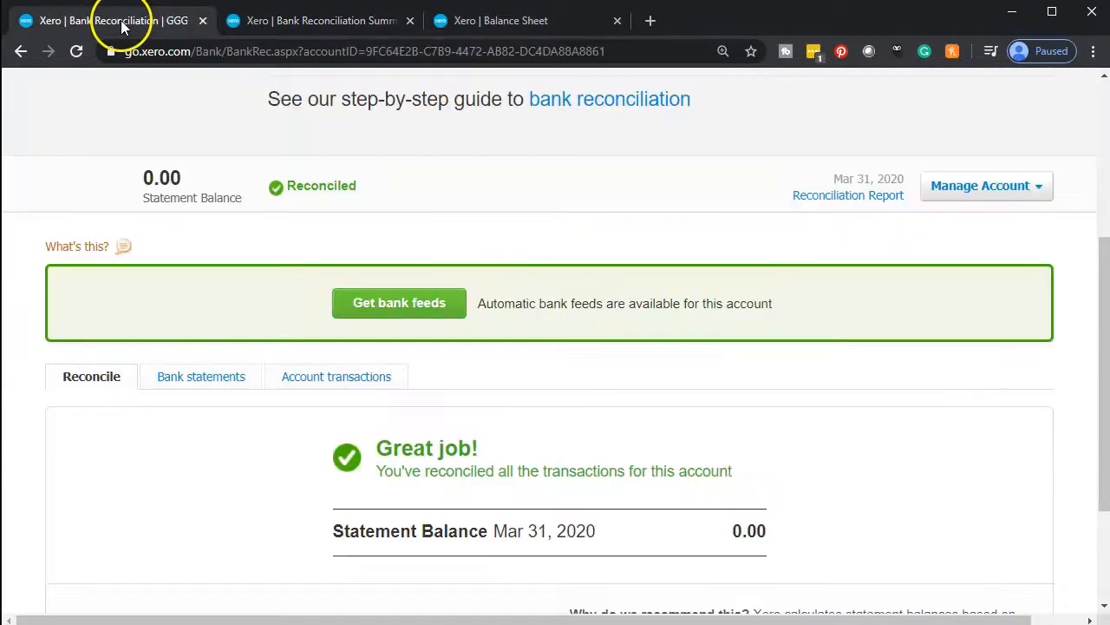
pyautogui.click(200, 387)
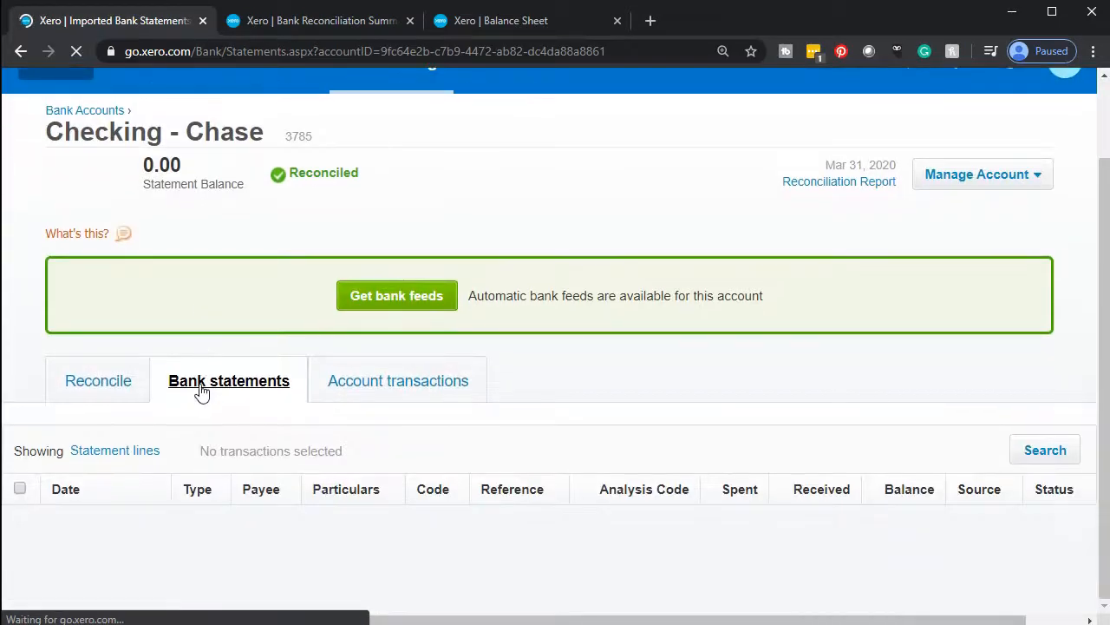
pyautogui.click(316, 326)
pyautogui.scroll(-5, 317, 327)
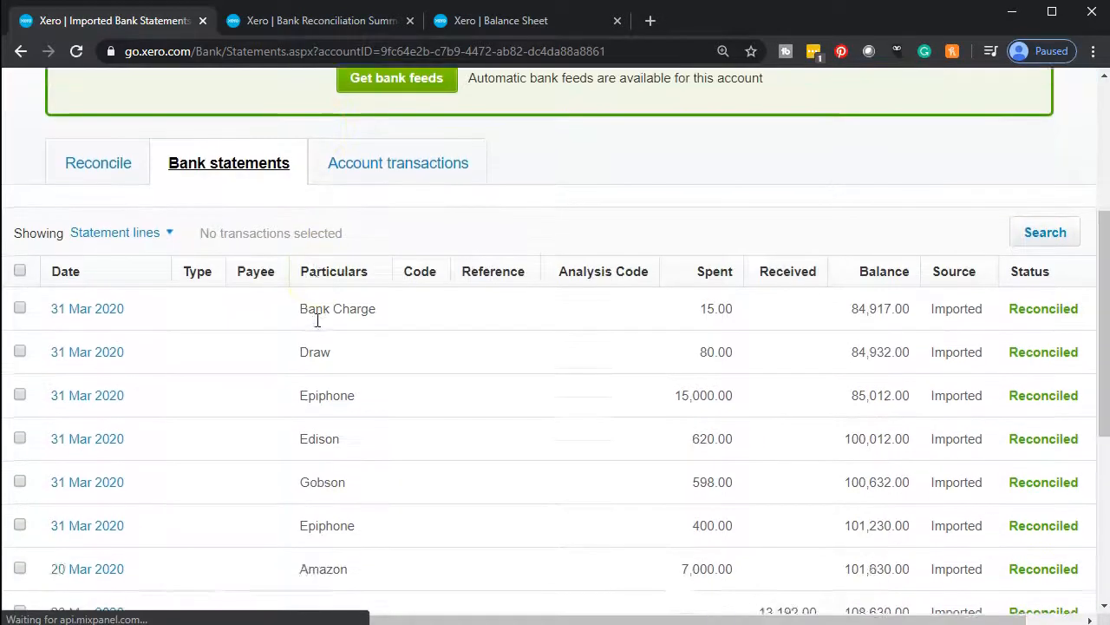
pyautogui.scroll(-2, 1055, 213)
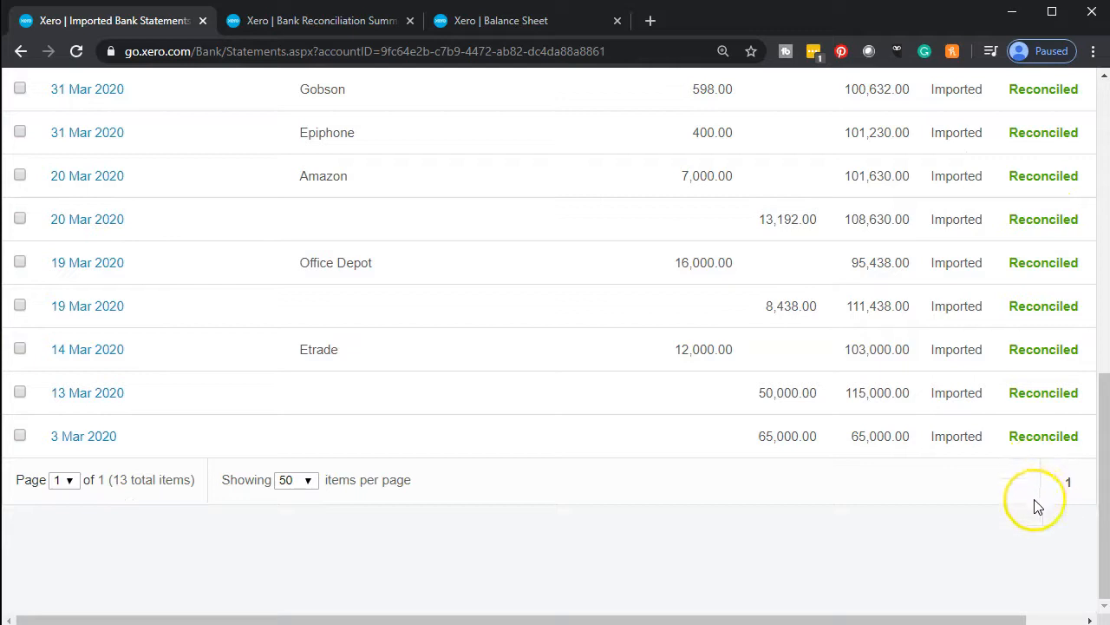
pyautogui.scroll(2, 1036, 503)
pyautogui.scroll(1, 1037, 505)
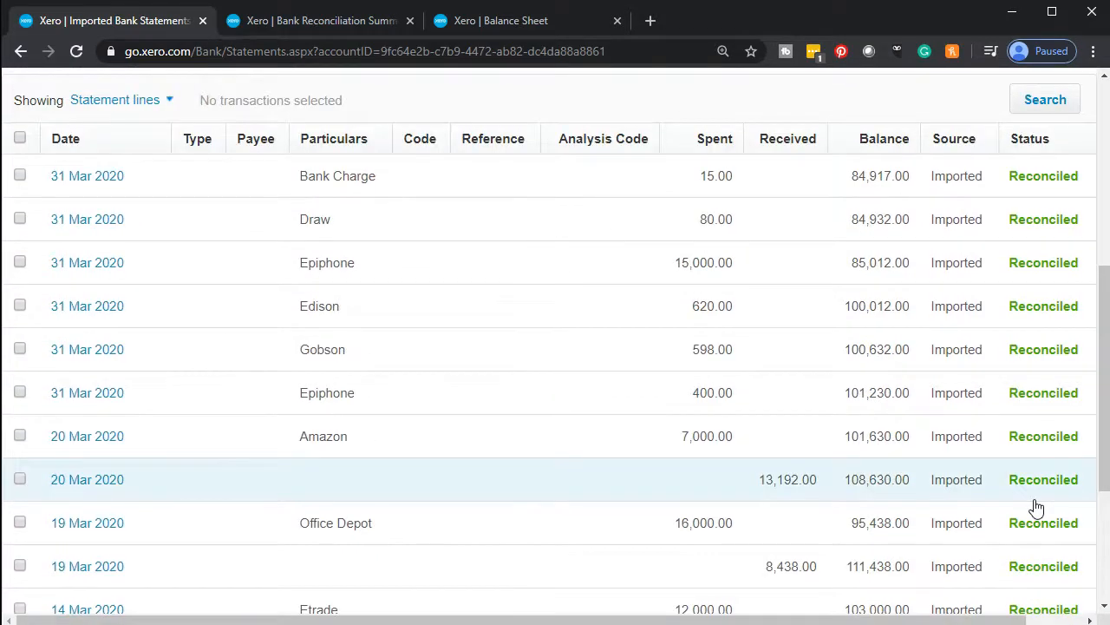
pyautogui.scroll(-2, 1035, 508)
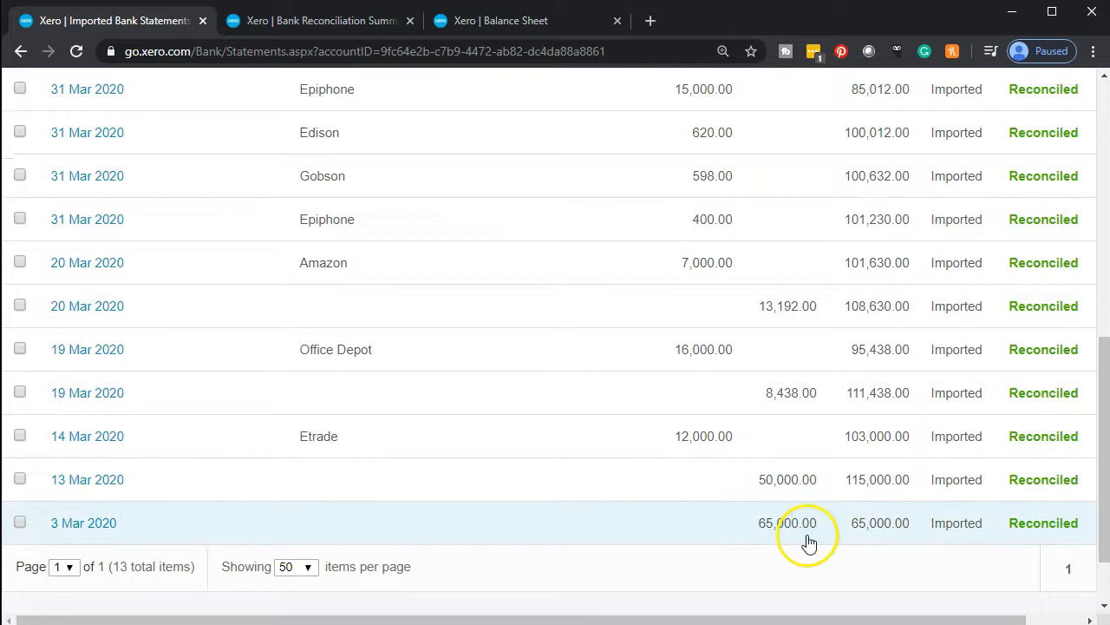
pyautogui.scroll(5, 515, 503)
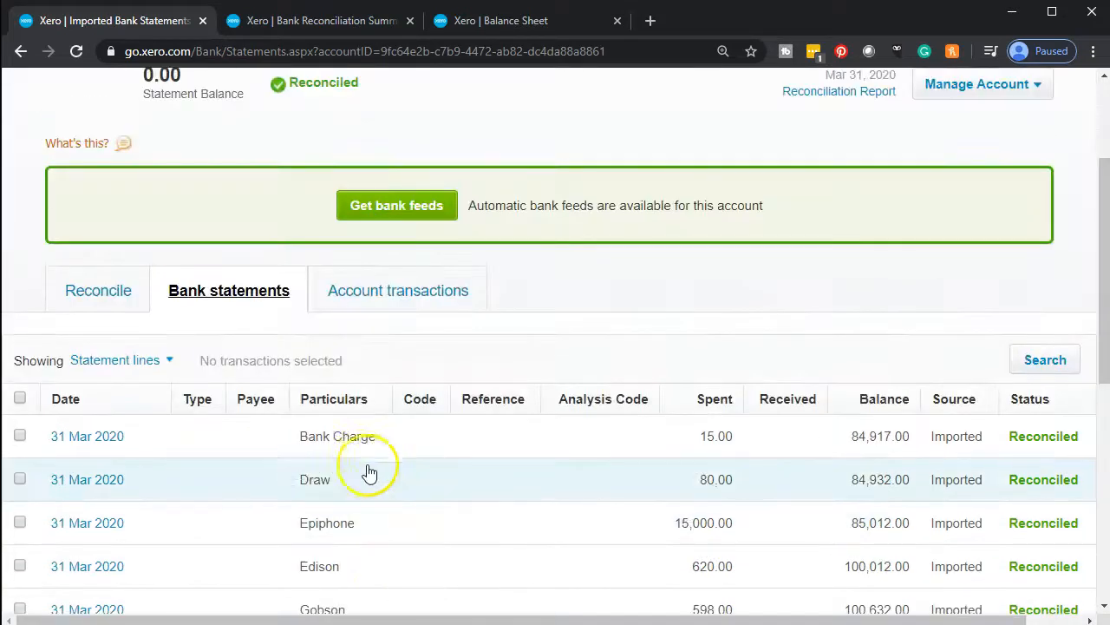
# Open the account transactions of Checking - Chase and review the recorded March entries.
pyautogui.click(359, 303)
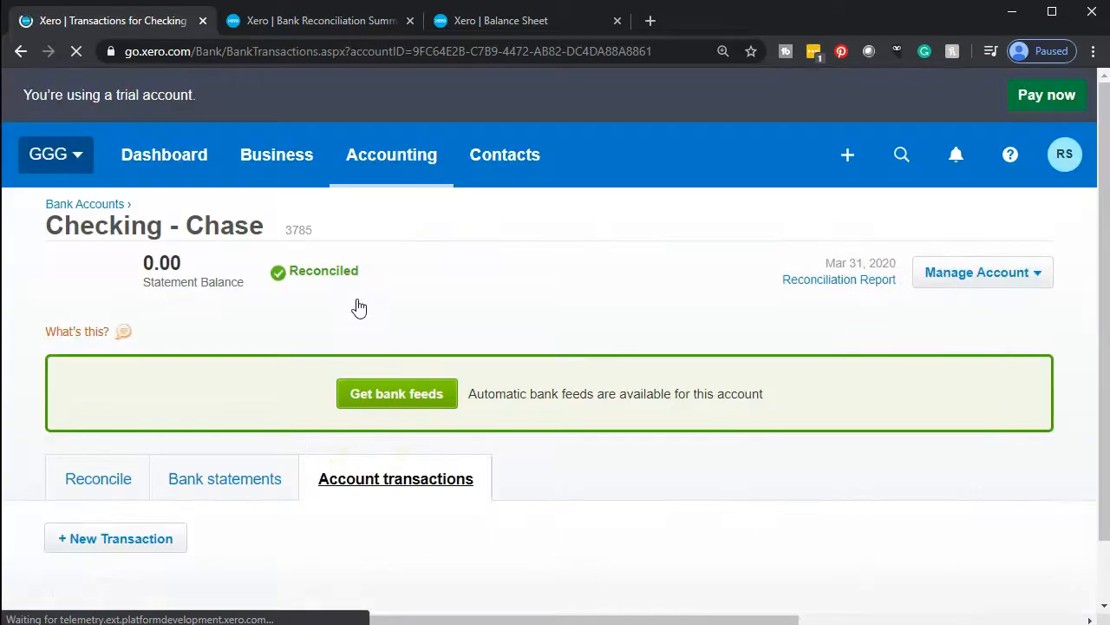
pyautogui.scroll(-7, 359, 307)
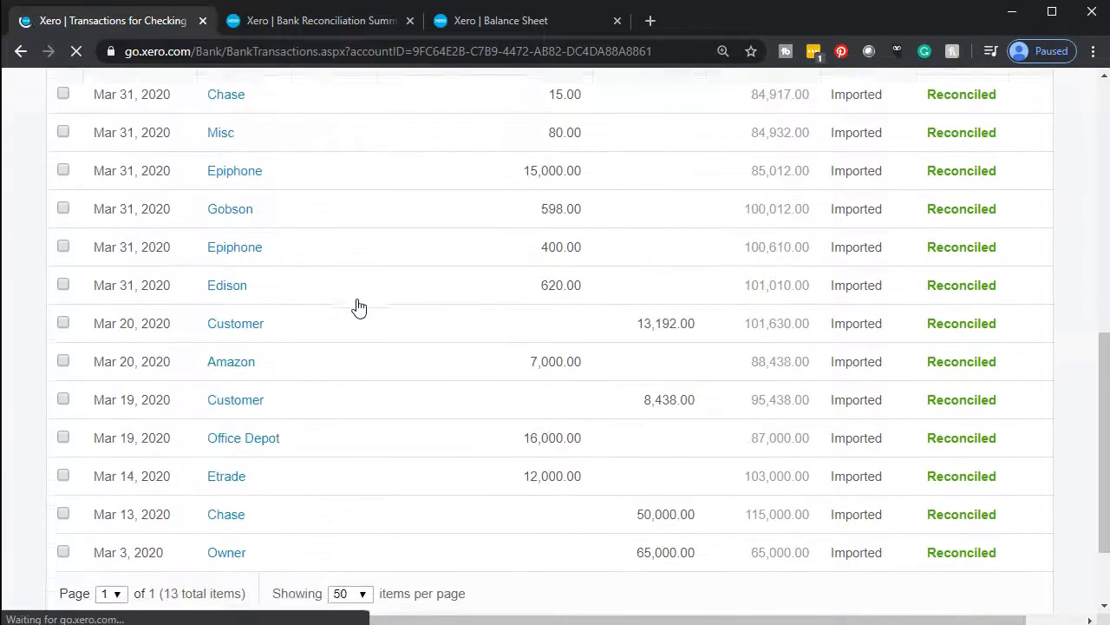